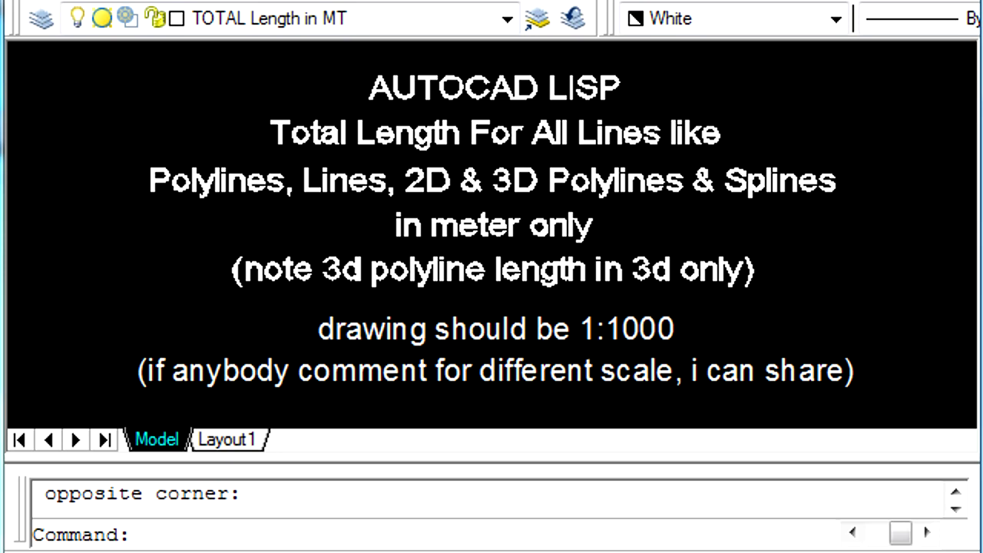
# Step: Load the Total Length LISP file through APPLOAD, then close the application loader
pyautogui.write('a')
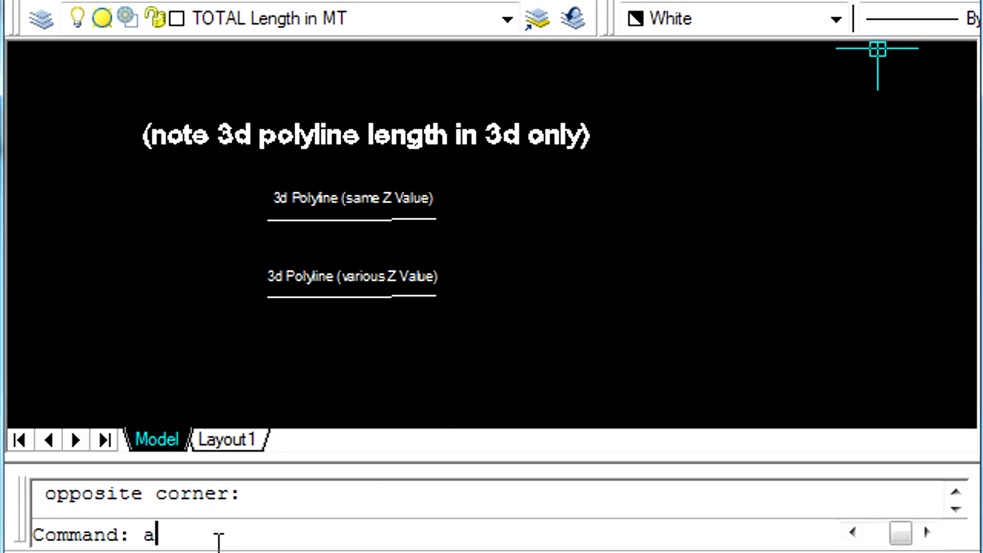
pyautogui.press('Return')
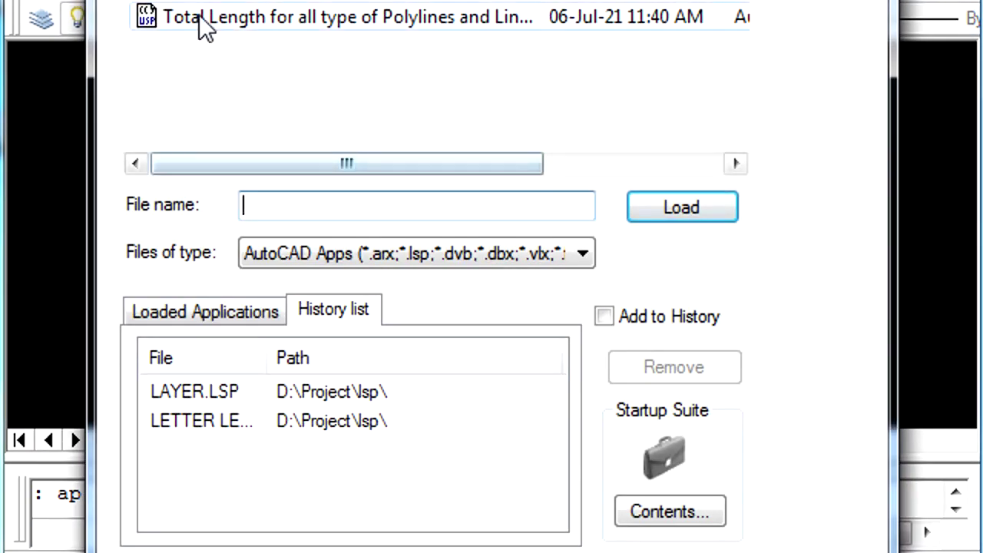
pyautogui.click(194, 30)
pyautogui.click(674, 209)
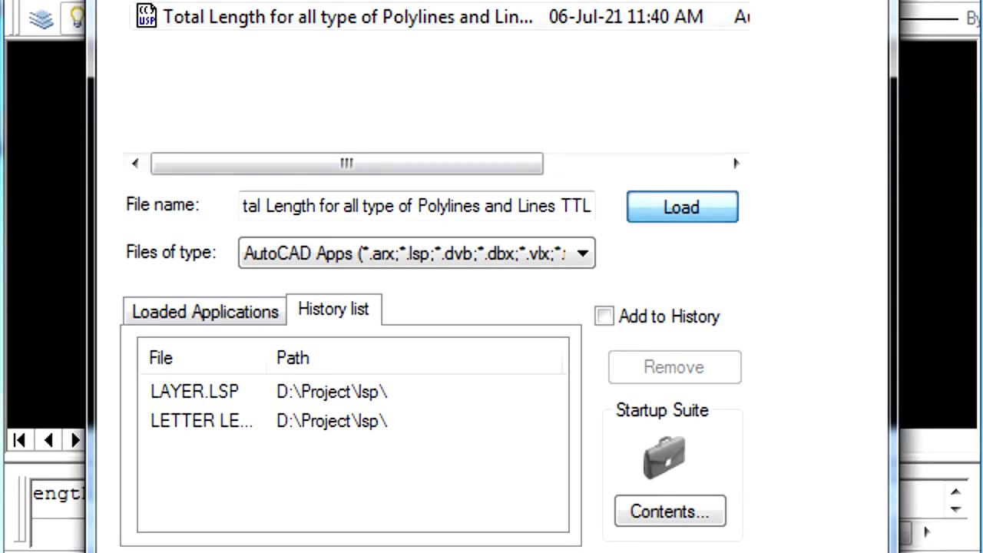
pyautogui.press('Escape')
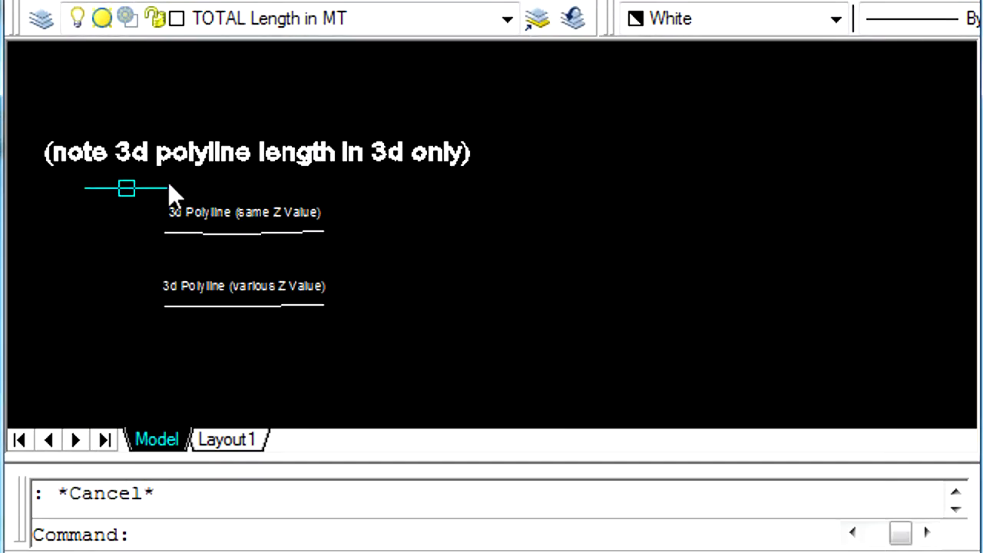
# Step: Label the upper same-Z 3d polyline with its 86.74 Meters length and total
pyautogui.scroll(3, 230, 285)
pyautogui.moveTo(419, 254); pyautogui.dragTo(515, 261, button='middle')
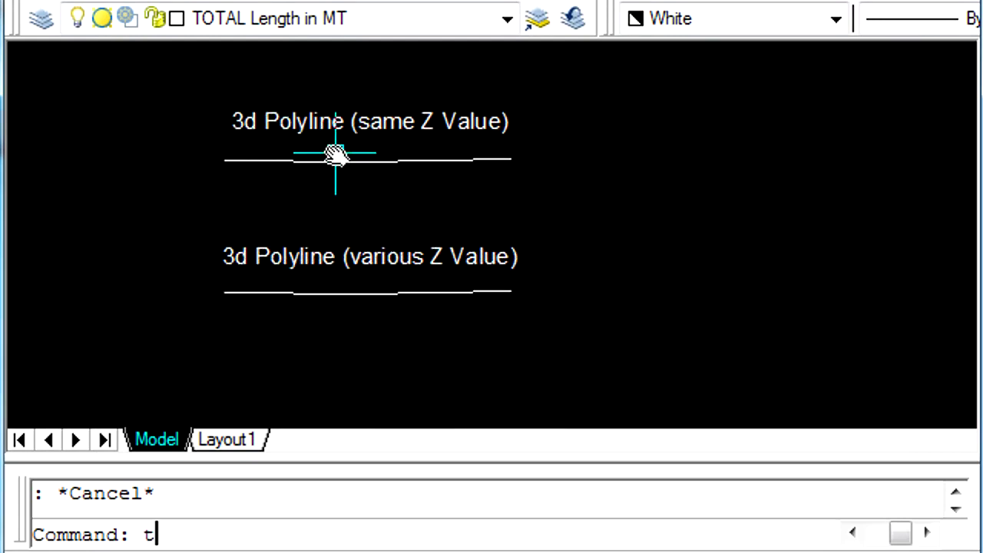
pyautogui.write('t')
pyautogui.press('Return')
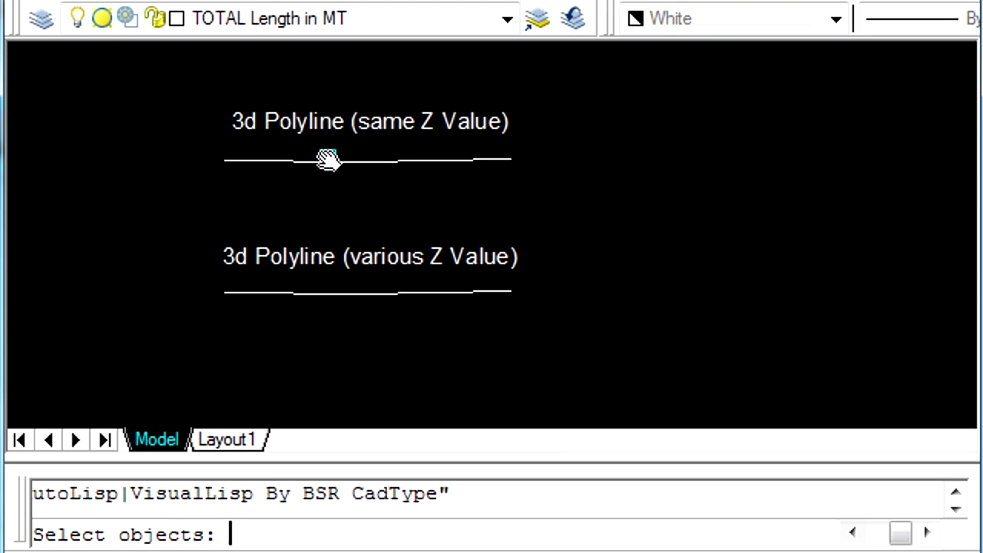
pyautogui.click(331, 159)
pyautogui.press('Return')
pyautogui.click(543, 137)
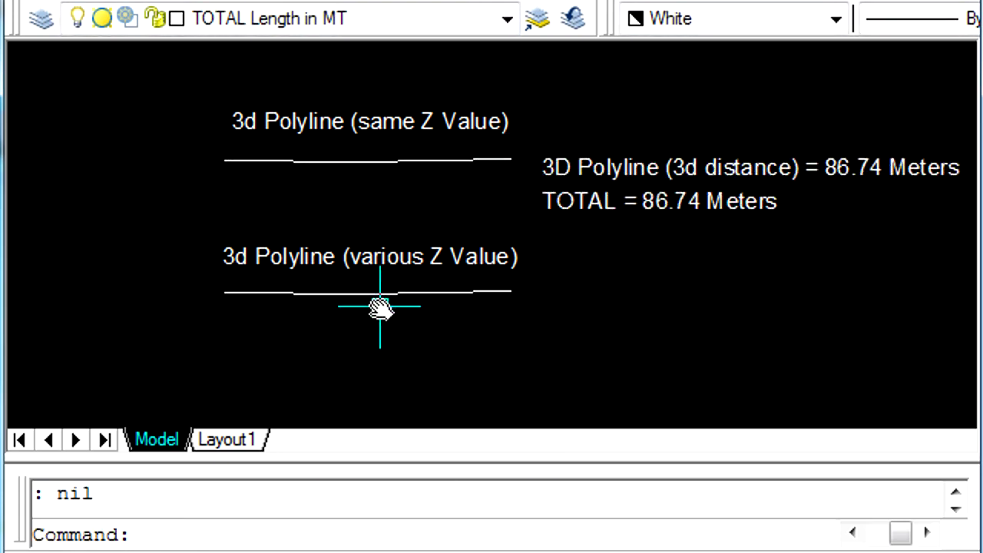
# Step: Clear the mistyped command and show the lower polyline's properties with MO
pyautogui.write('i')
pyautogui.press('Escape')
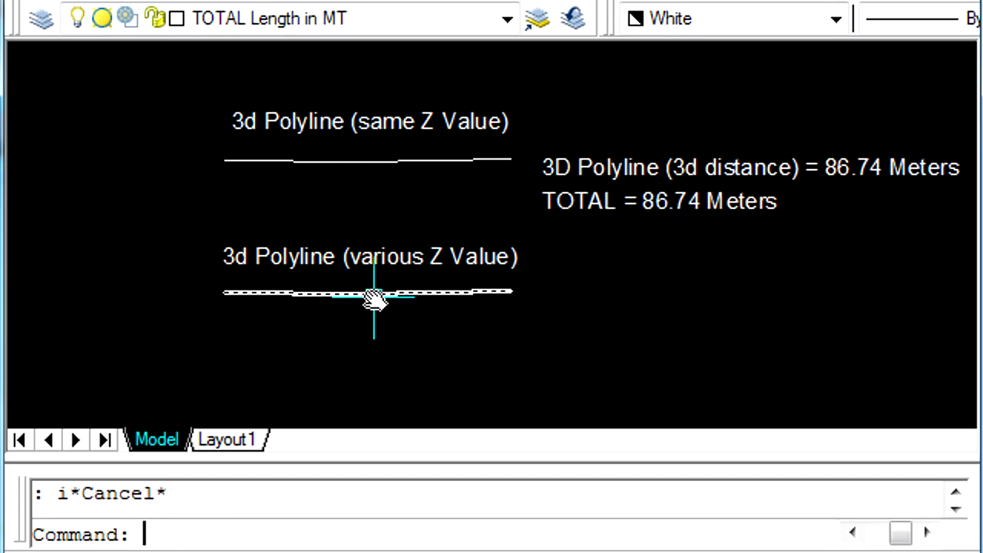
pyautogui.press('Escape')
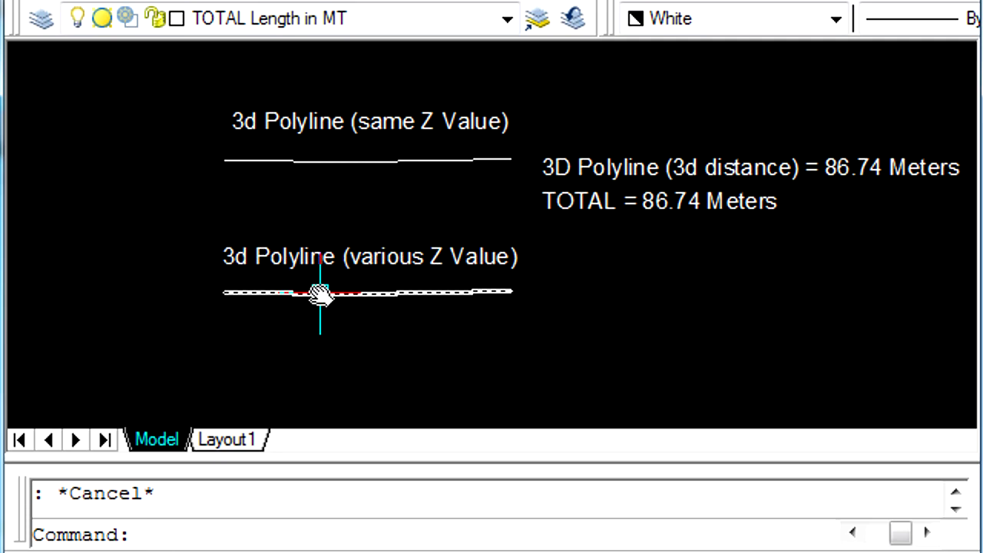
pyautogui.write('mo')
pyautogui.press('Return')
pyautogui.click(469, 291)
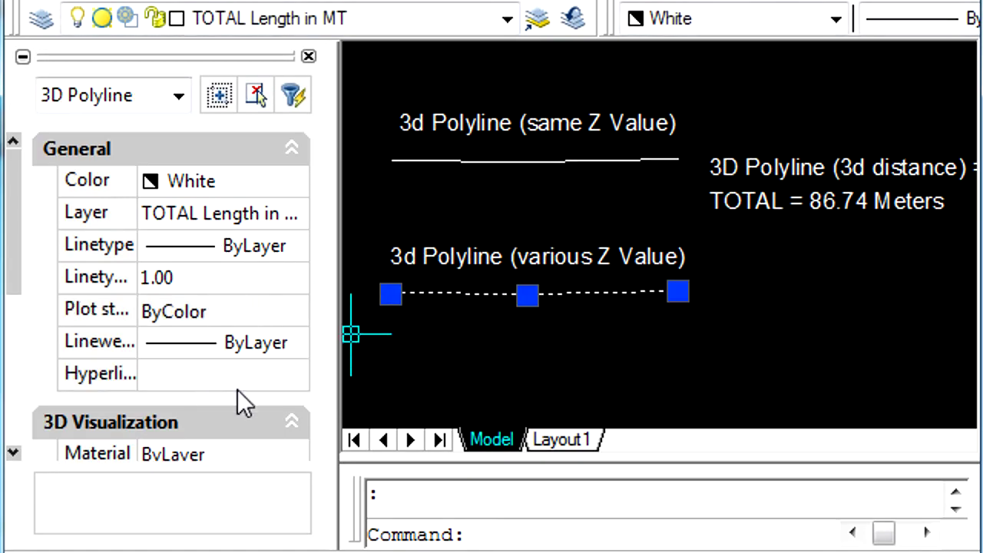
# Step: Close Properties and read the lower polyline's endpoint coordinates with ID and Endpoint snap
pyautogui.click(306, 60)
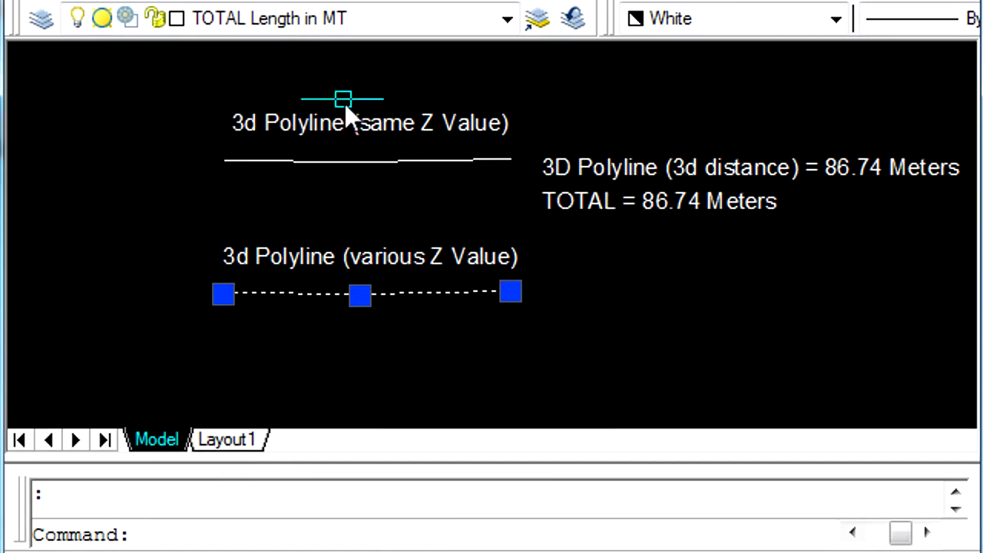
pyautogui.write('o')
pyautogui.press('BackSpace')
pyautogui.write('id')
pyautogui.press('Return')
pyautogui.write('end')
pyautogui.press('Return')
pyautogui.click(379, 294)
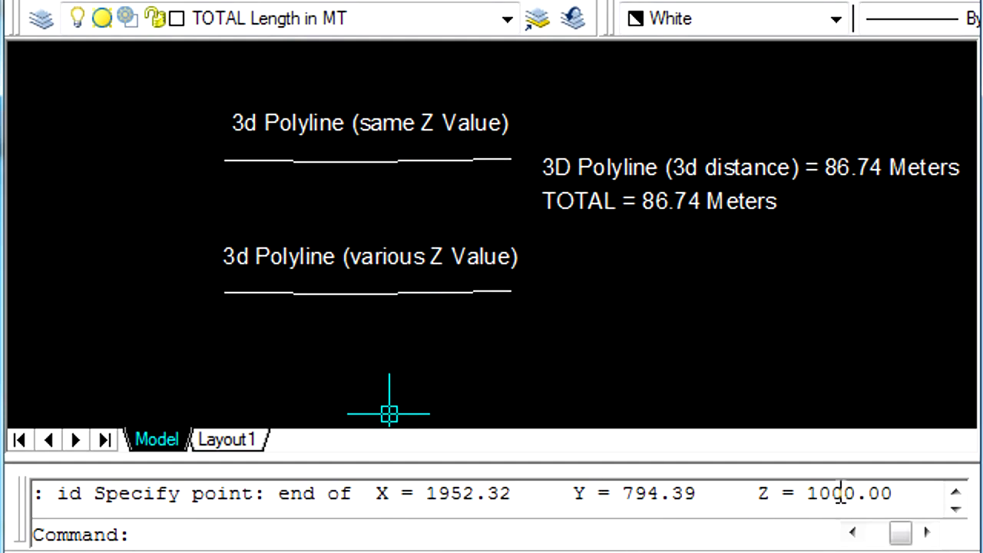
# Step: Query the upper polyline's endpoint and recheck the lower one, comparing Z 1000 versus 0
pyautogui.press('Escape')
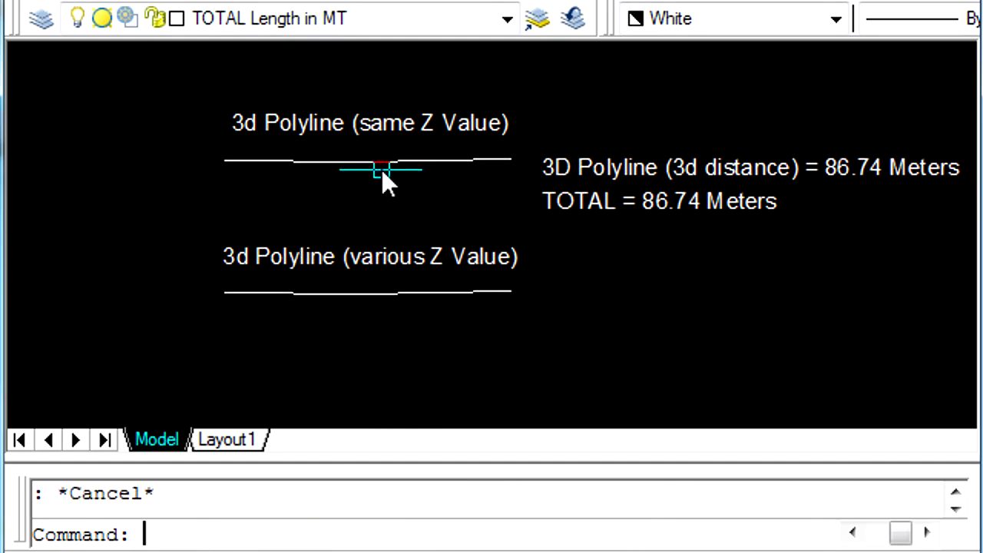
pyautogui.write('id')
pyautogui.press('Return')
pyautogui.write('en')
pyautogui.press('Return')
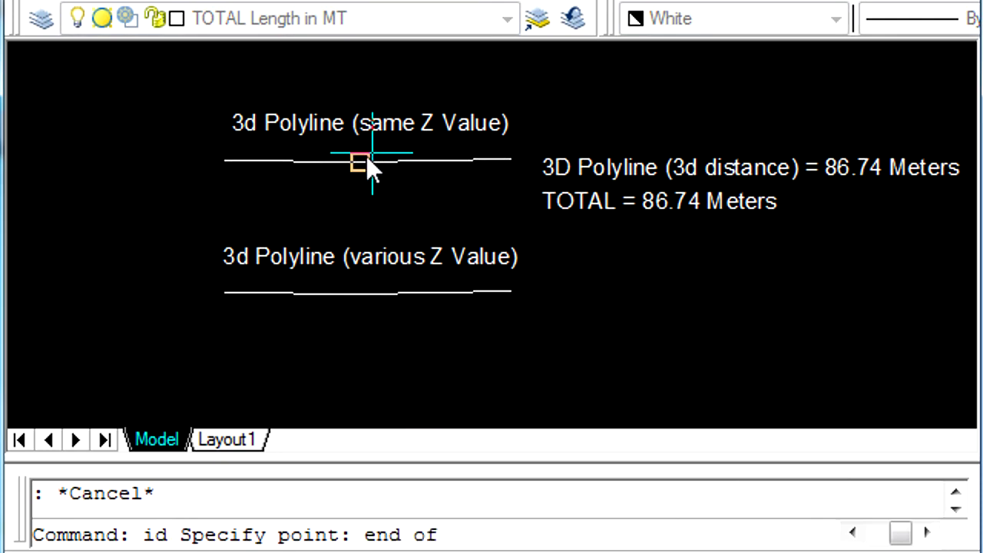
pyautogui.click(370, 160)
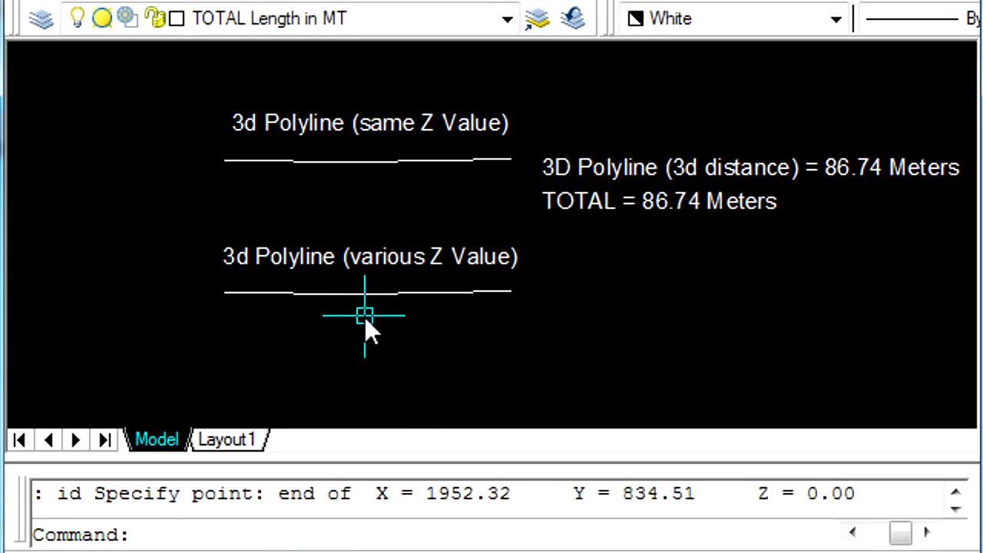
pyautogui.press('Escape')
pyautogui.press('Return')
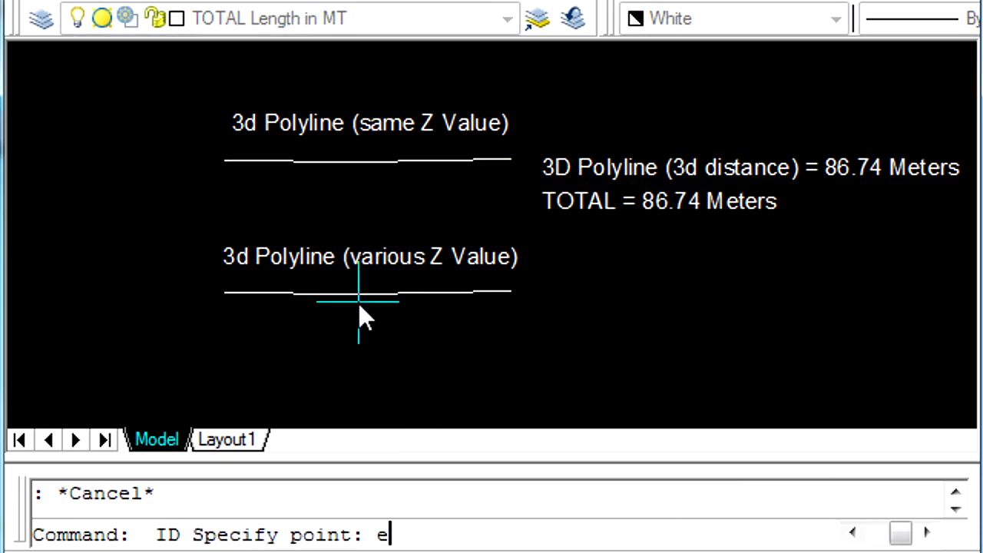
pyautogui.click(360, 303)
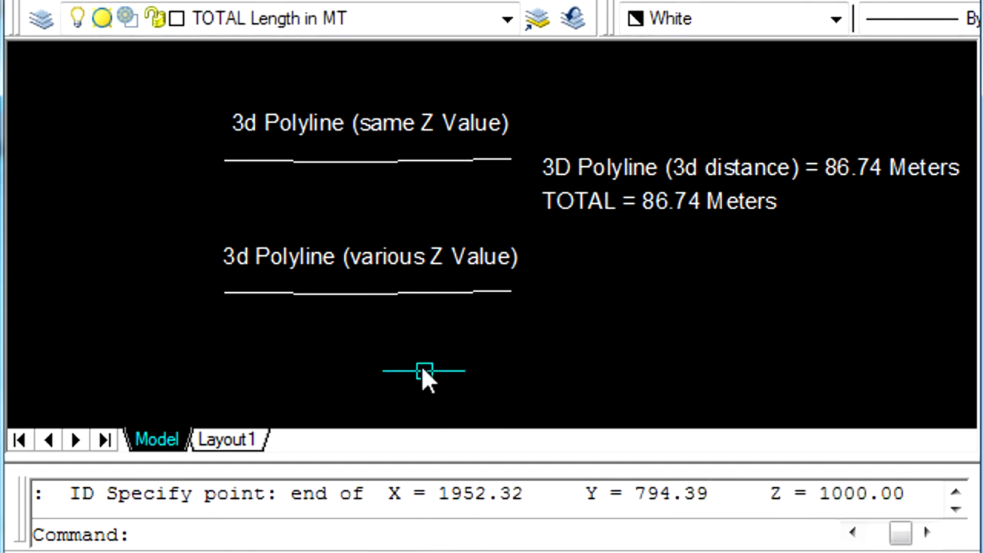
pyautogui.press('Escape')
# Step: Label the various-Z 3d polyline with its 2001.89 Meters length using TTL
pyautogui.write('ttl')
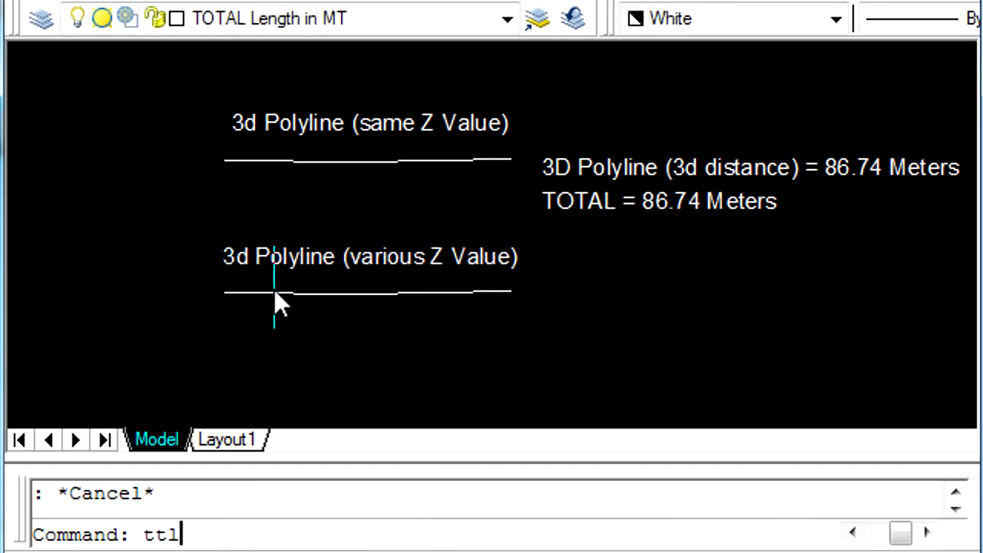
pyautogui.press('Return')
pyautogui.click(321, 294)
pyautogui.press('Return')
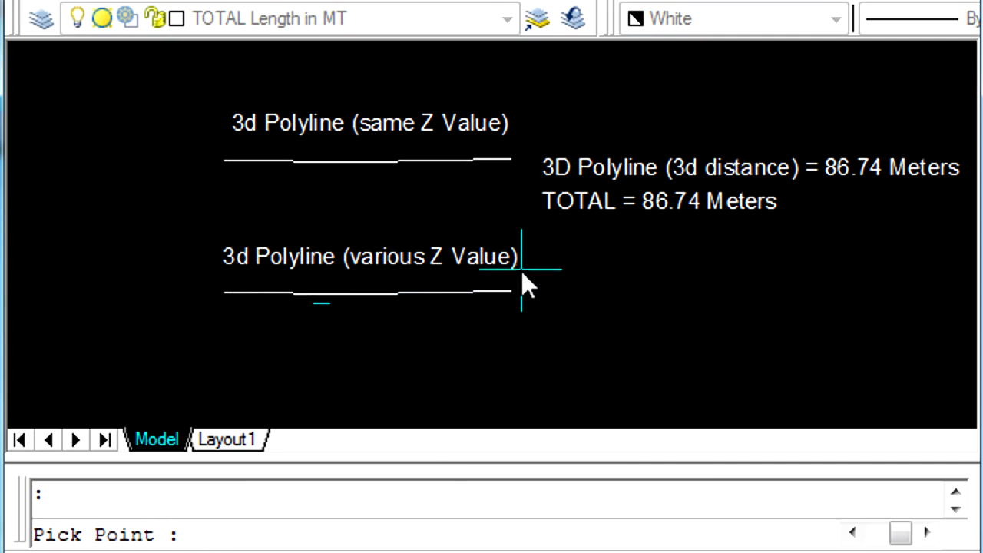
pyautogui.click(525, 270)
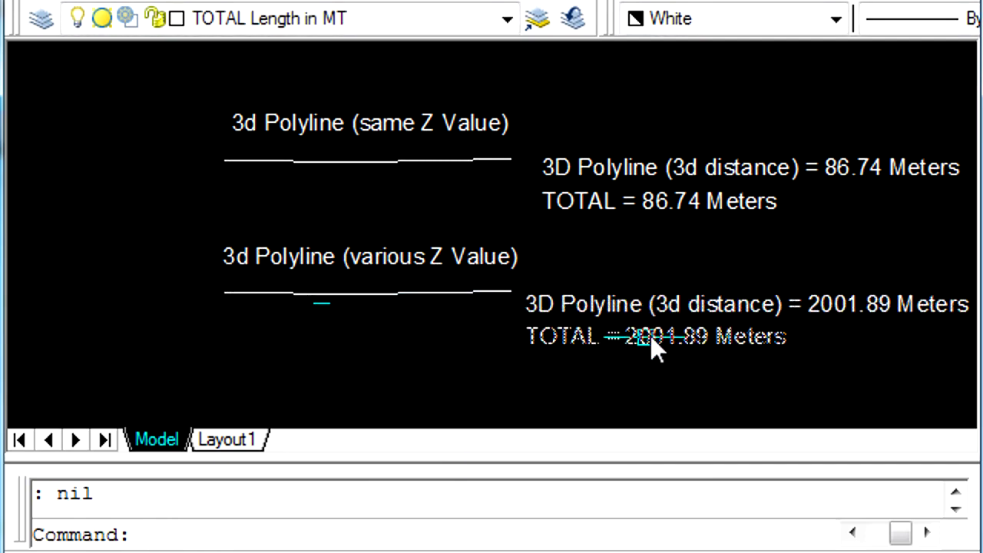
pyautogui.scroll(3, 651, 347)
pyautogui.moveTo(691, 281)
pyautogui.mouseDown(button='middle')
pyautogui.moveTo(609, 257)
pyautogui.moveTo(486, 307)
pyautogui.mouseUp(button='middle')
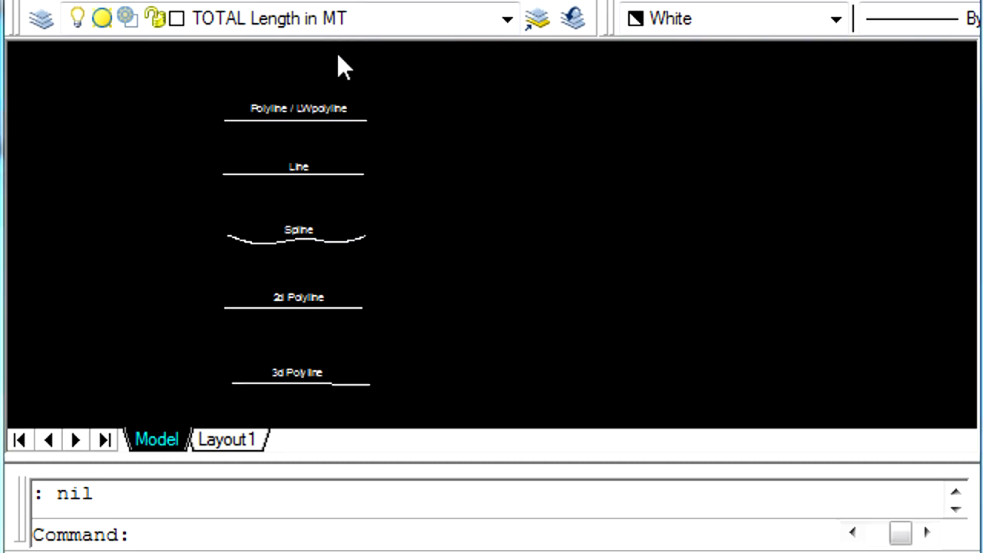
pyautogui.scroll(5, 333, 146)
pyautogui.moveTo(335, 128)
pyautogui.mouseDown(button='middle')
pyautogui.moveTo(709, 224)
pyautogui.moveTo(668, 207)
pyautogui.moveTo(652, 307)
pyautogui.moveTo(647, 39)
pyautogui.mouseUp(button='middle')
pyautogui.moveTo(656, 384); pyautogui.dragTo(647, 121, button='middle')
pyautogui.moveTo(610, 336)
pyautogui.mouseDown(button='middle')
pyautogui.moveTo(625, 180)
pyautogui.moveTo(635, 284)
pyautogui.mouseUp(button='middle')
pyautogui.scroll(-5, 638, 421)
pyautogui.scroll(3, 614, 206)
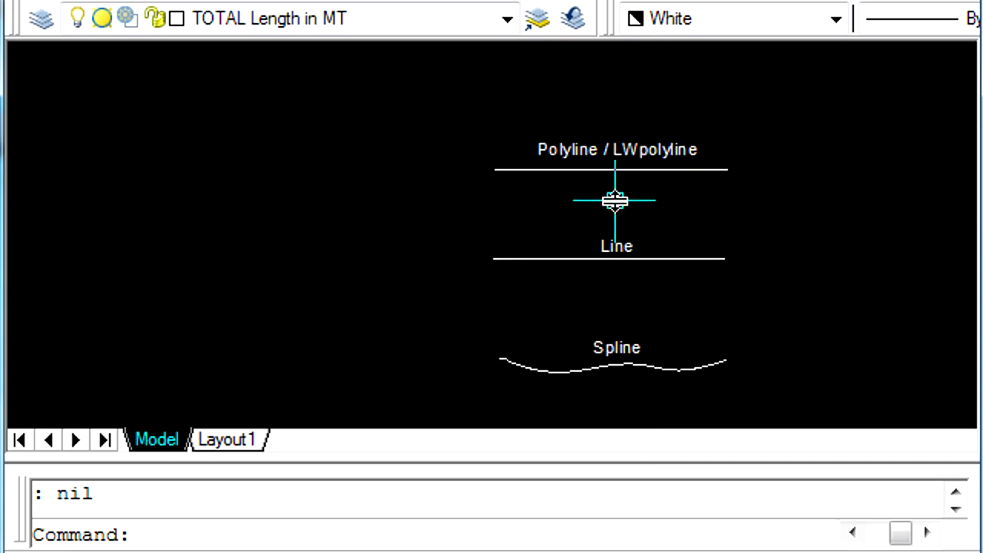
pyautogui.write('mo')
pyautogui.press('Return')
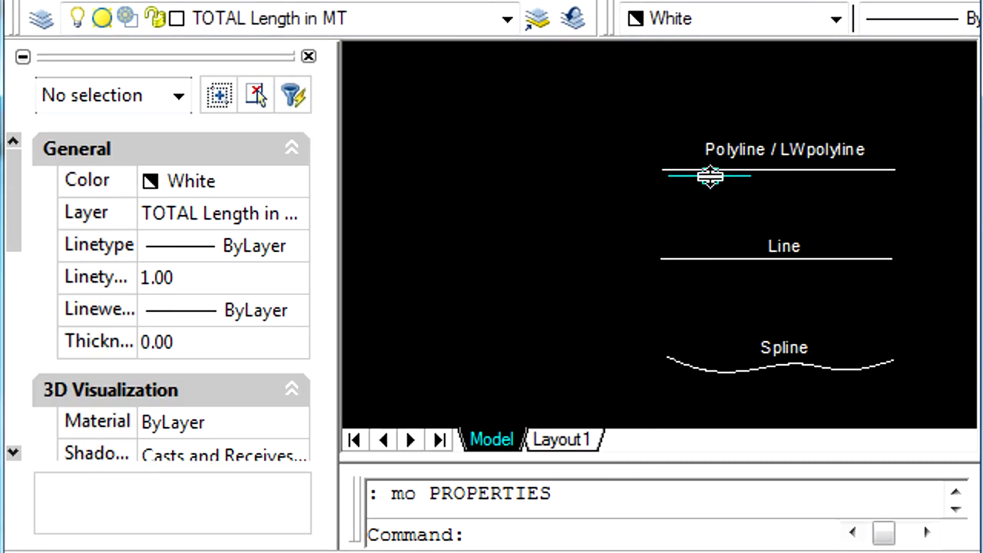
pyautogui.click(709, 170)
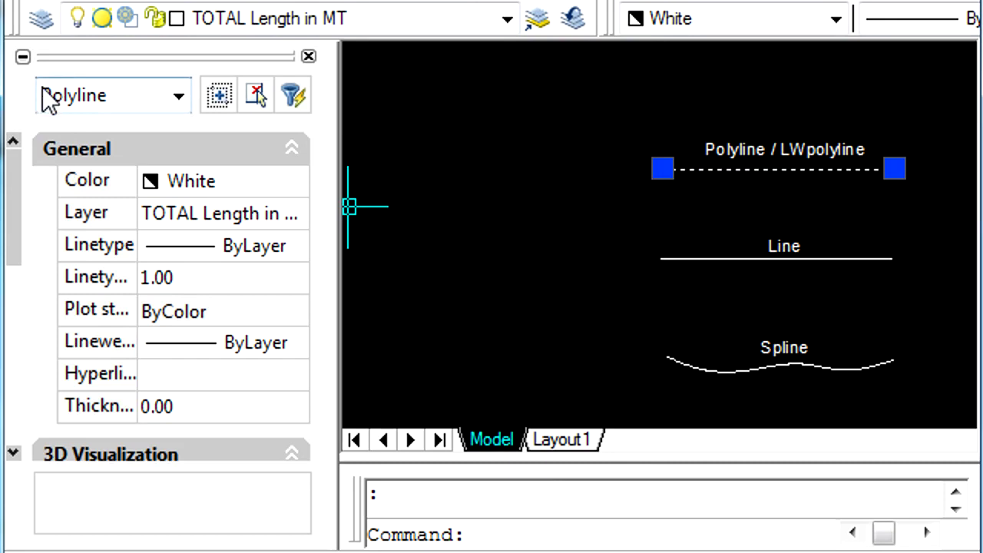
pyautogui.scroll(3, 795, 254)
pyautogui.moveTo(796, 254); pyautogui.dragTo(599, 209, button='middle')
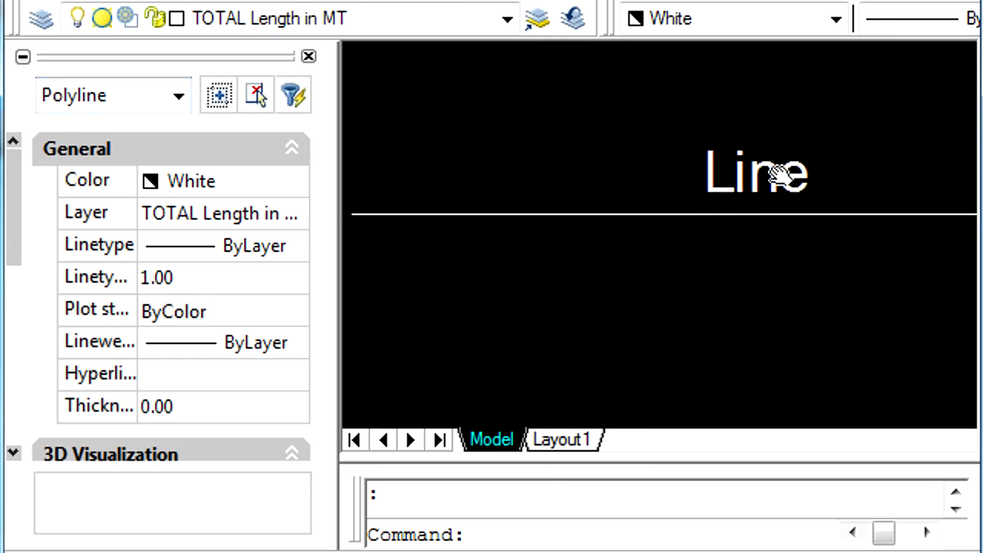
pyautogui.press('Escape')
pyautogui.click(597, 193)
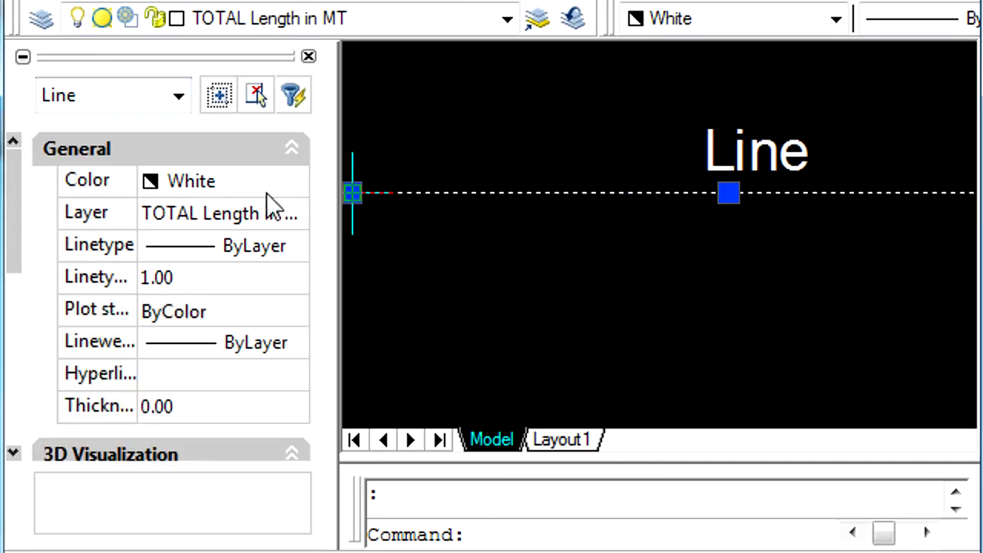
pyautogui.press('Escape')
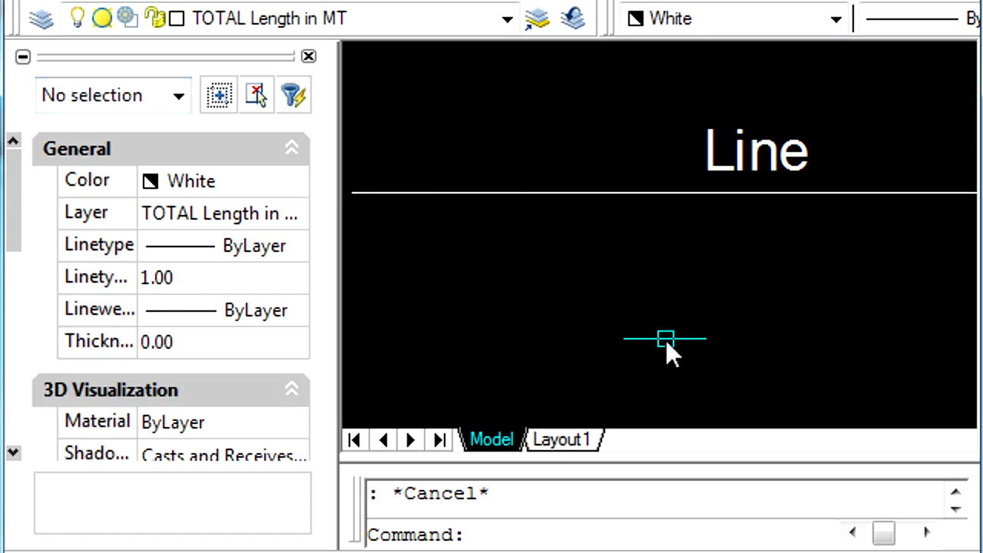
pyautogui.scroll(-2, 665, 351)
pyautogui.moveTo(678, 346); pyautogui.dragTo(679, 169, button='middle')
pyautogui.scroll(2, 661, 263)
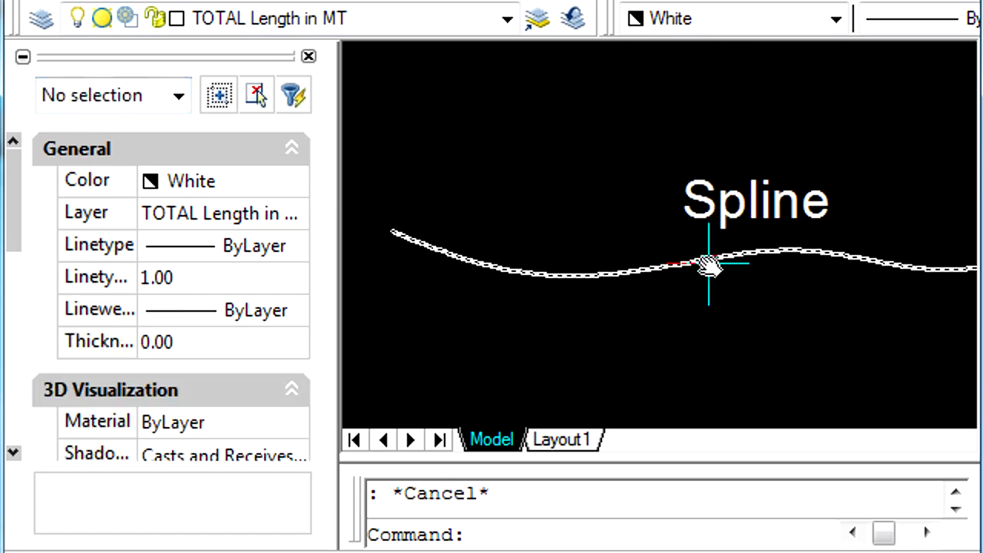
pyautogui.click(673, 269)
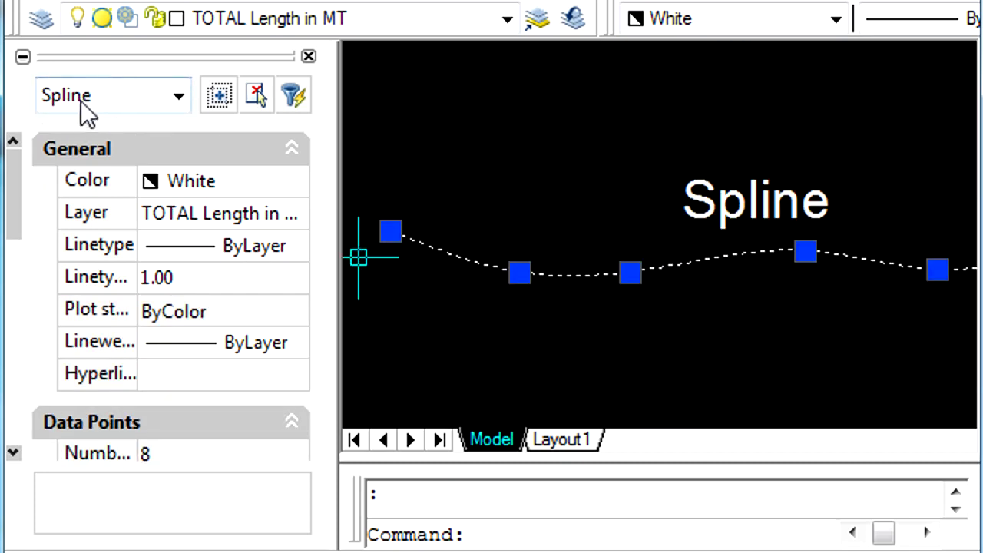
pyautogui.press('Escape')
pyautogui.moveTo(761, 388); pyautogui.dragTo(761, 246, button='middle')
pyautogui.moveTo(724, 422); pyautogui.dragTo(724, 333, button='middle')
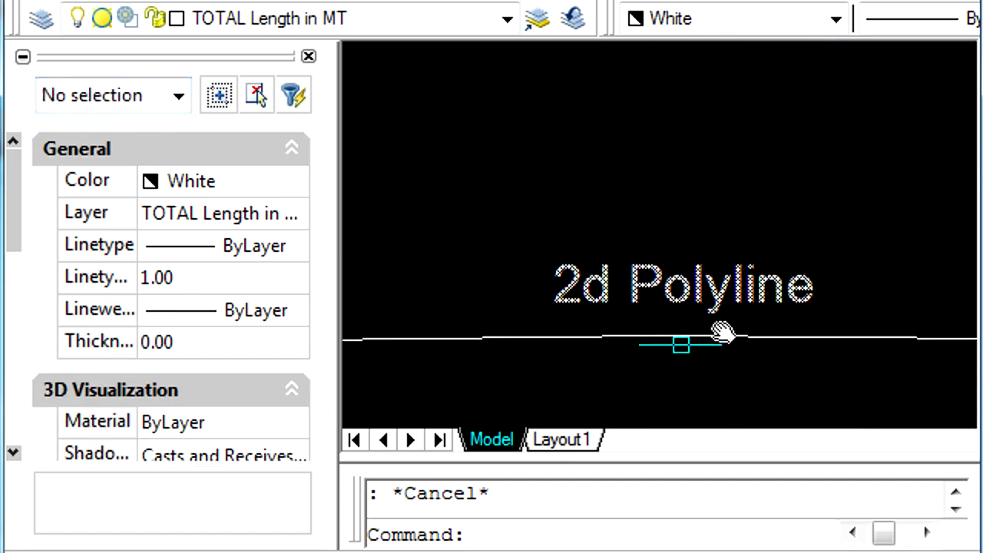
pyautogui.click(626, 336)
pyautogui.press('Escape')
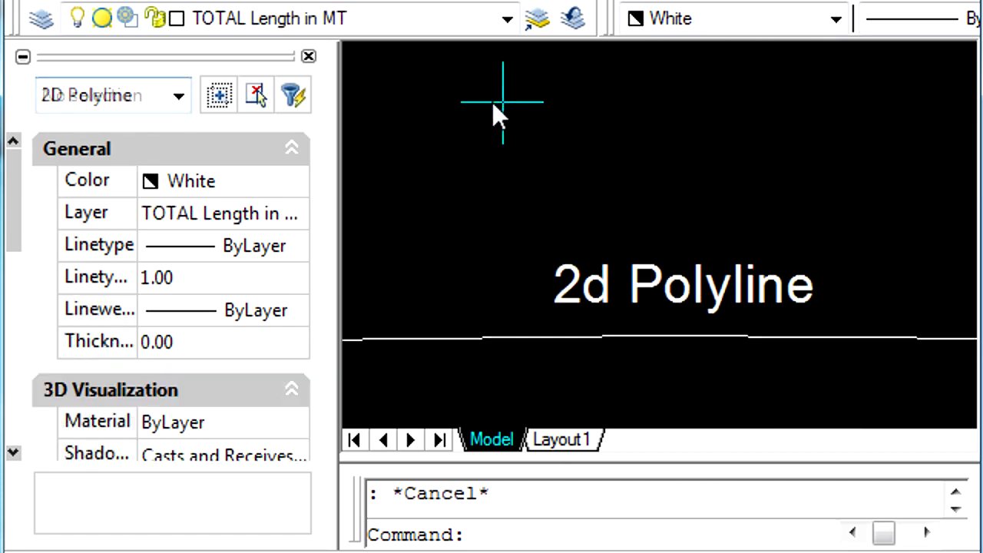
pyautogui.scroll(-2, 713, 220)
pyautogui.moveTo(689, 320); pyautogui.dragTo(688, 161, button='middle')
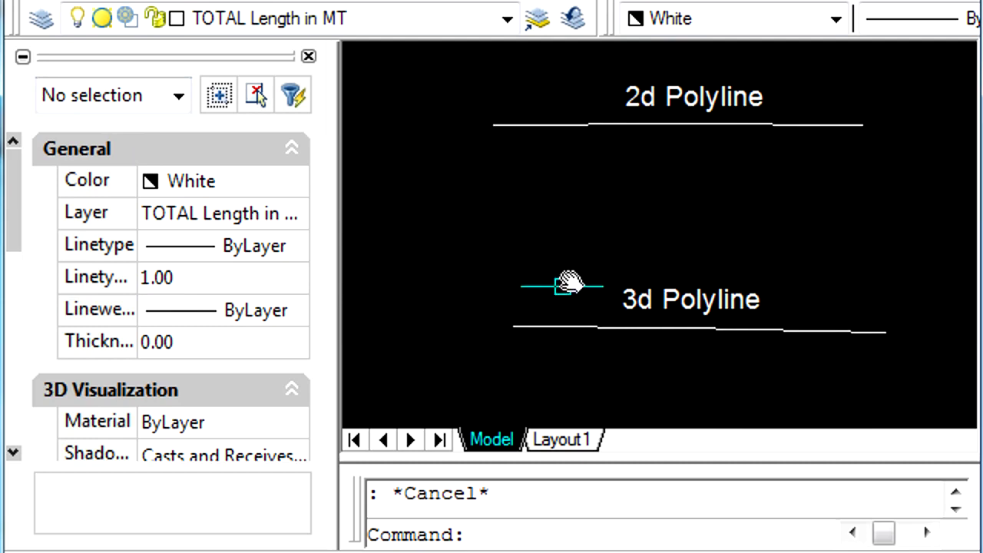
pyautogui.click(548, 331)
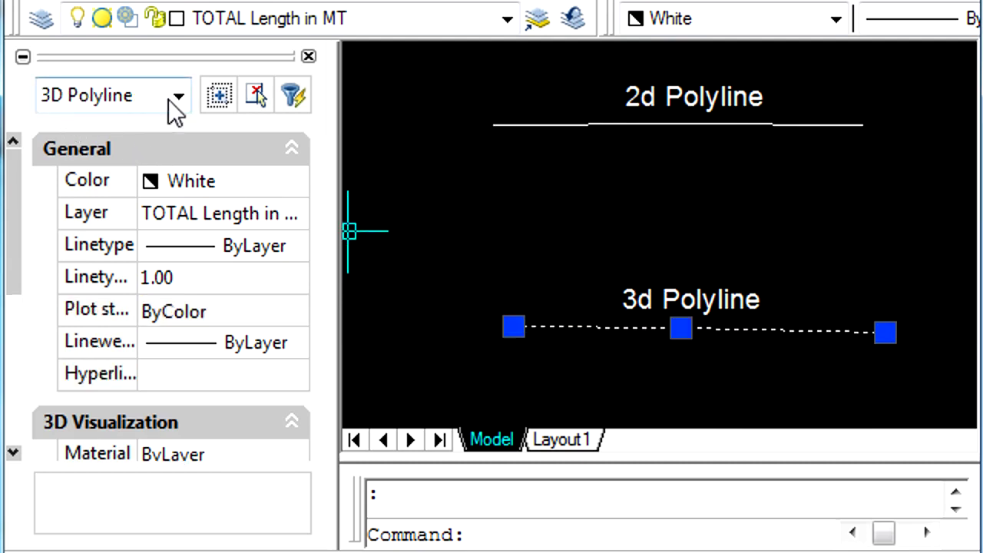
pyautogui.press('Escape')
pyautogui.scroll(-3, 668, 253)
pyautogui.scroll(2, 722, 222)
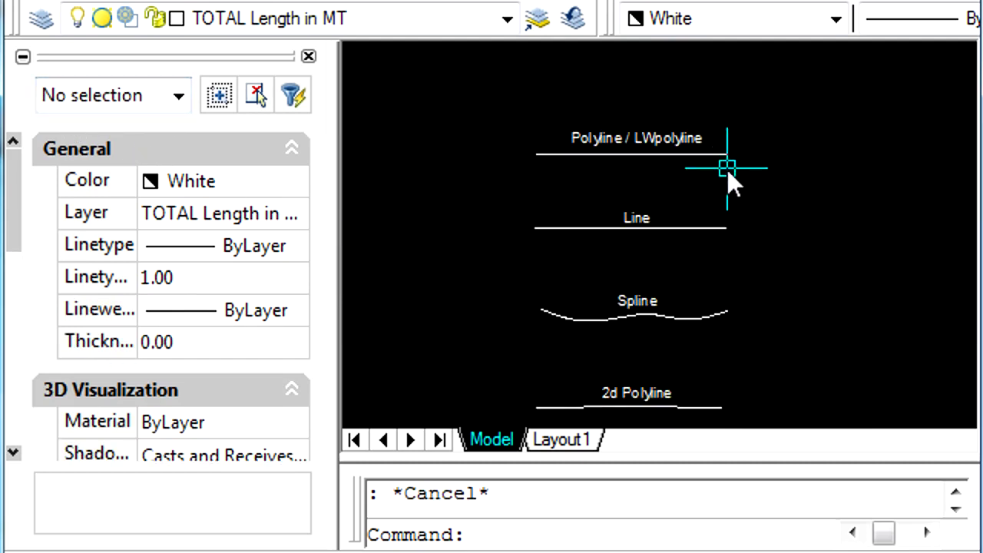
pyautogui.scroll(2, 726, 168)
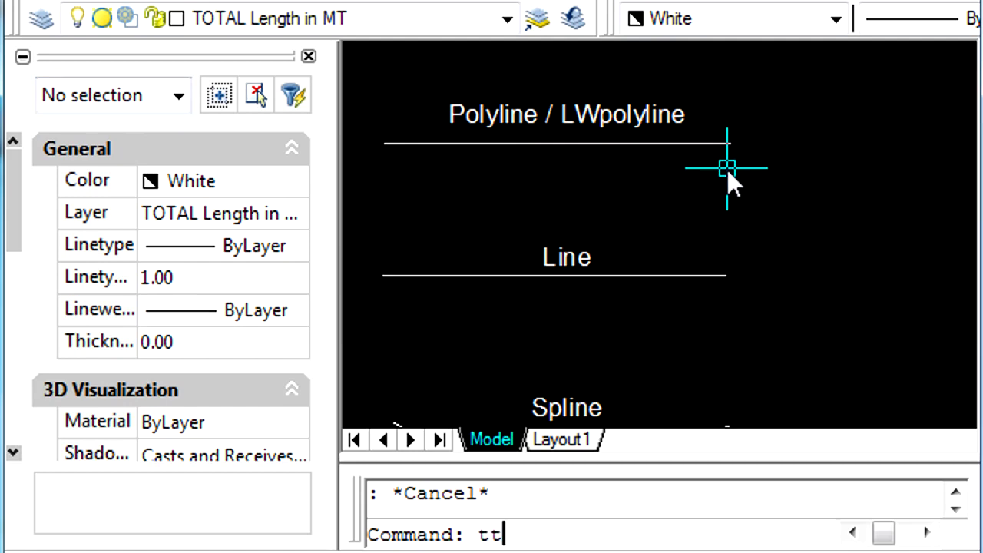
# Step: Label the Polyline / LWpolyline sample with its length and total in Meters
pyautogui.press('Return')
pyautogui.click(591, 144)
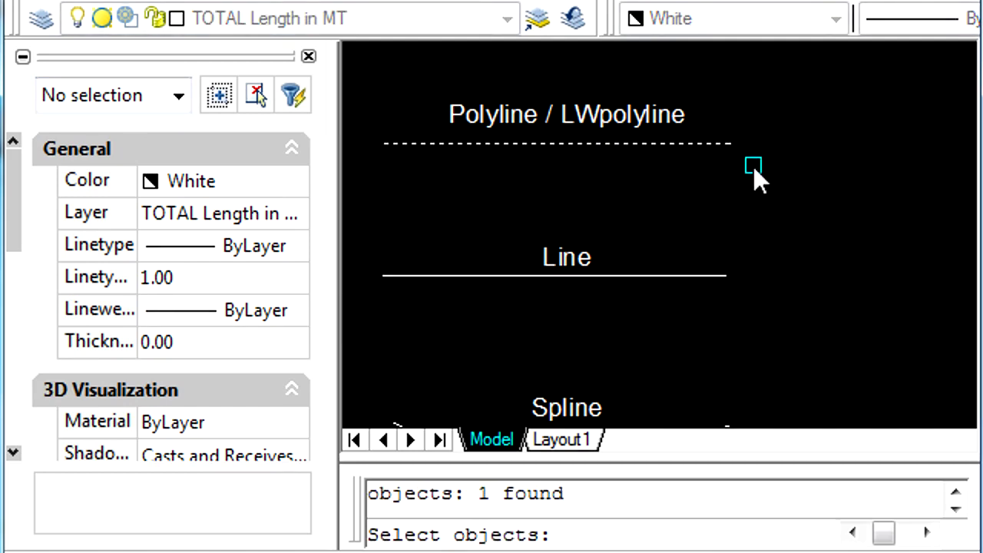
pyautogui.rightClick(763, 168)
pyautogui.click(757, 85)
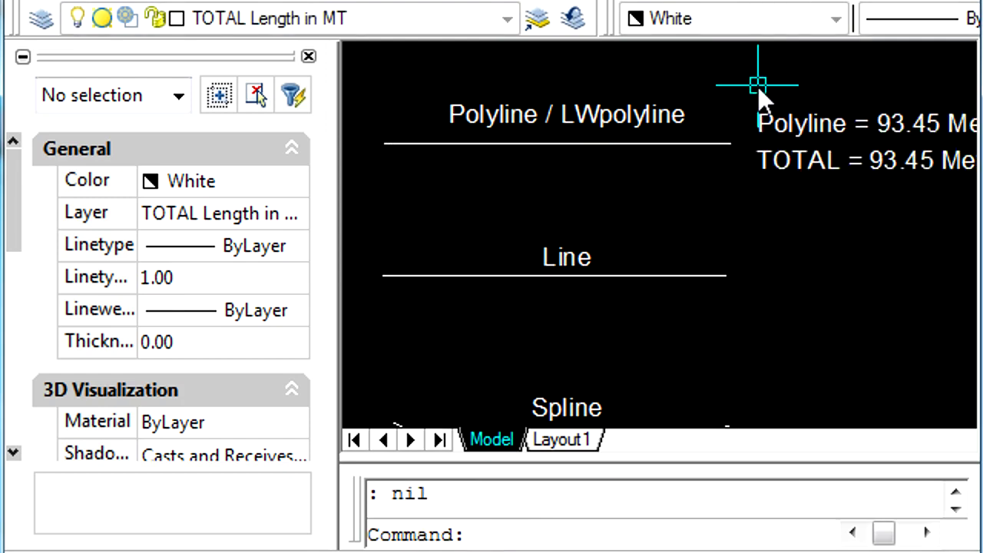
pyautogui.moveTo(860, 192); pyautogui.dragTo(654, 143, button='middle')
pyautogui.scroll(3, 660, 146)
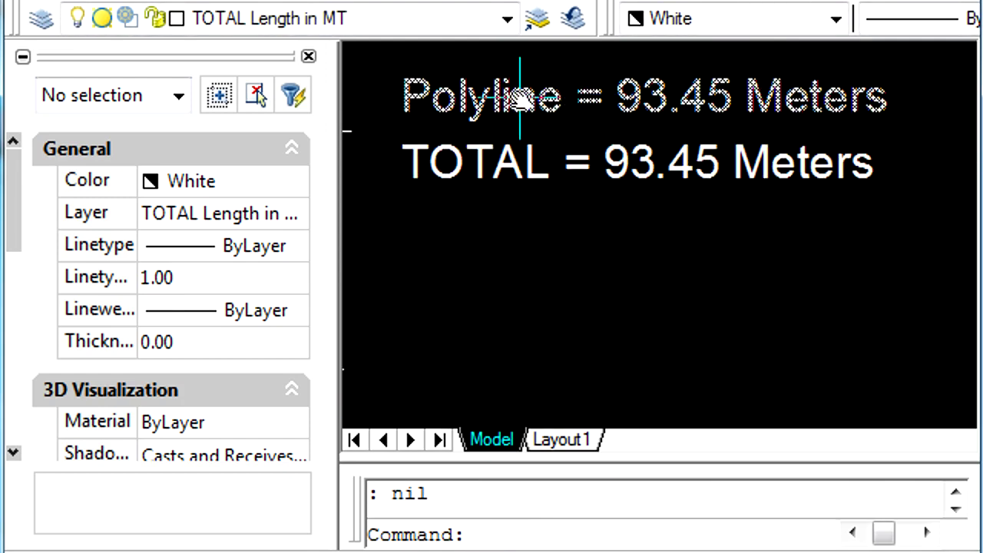
pyautogui.scroll(-5, 680, 88)
# Step: Label the Line sample with its 92.80 Meters length and total
pyautogui.press('Return')
pyautogui.scroll(4, 560, 165)
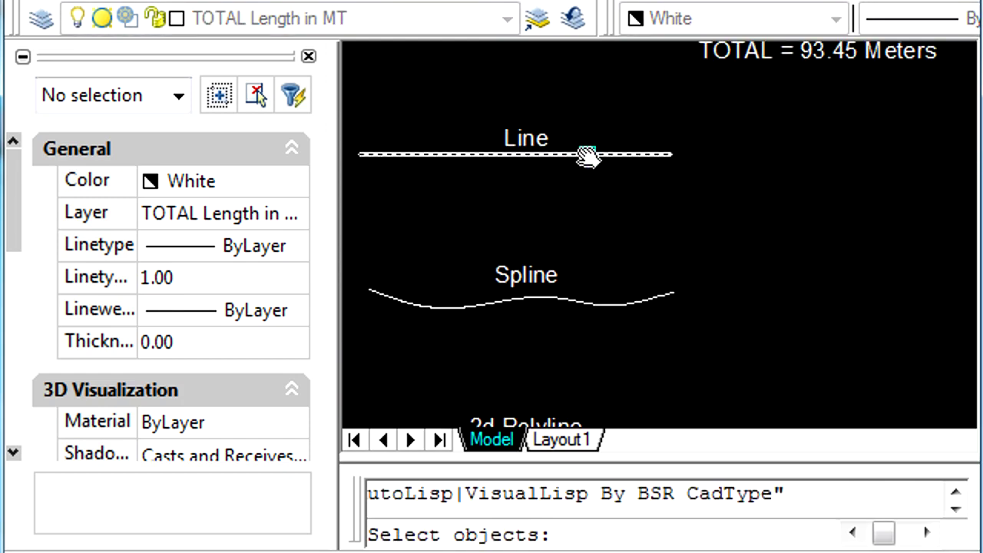
pyautogui.click(587, 155)
pyautogui.rightClick(588, 156)
pyautogui.click(699, 117)
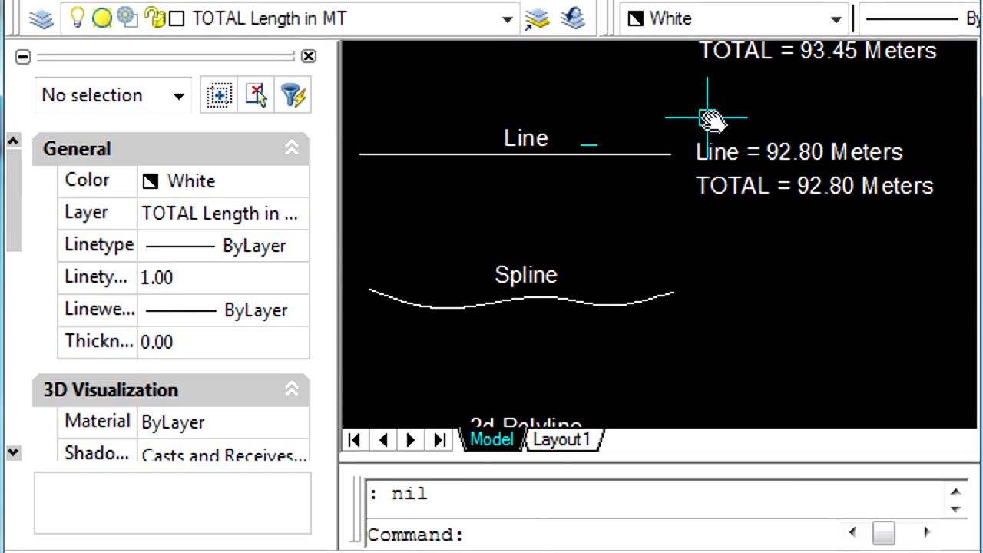
pyautogui.scroll(2, 798, 192)
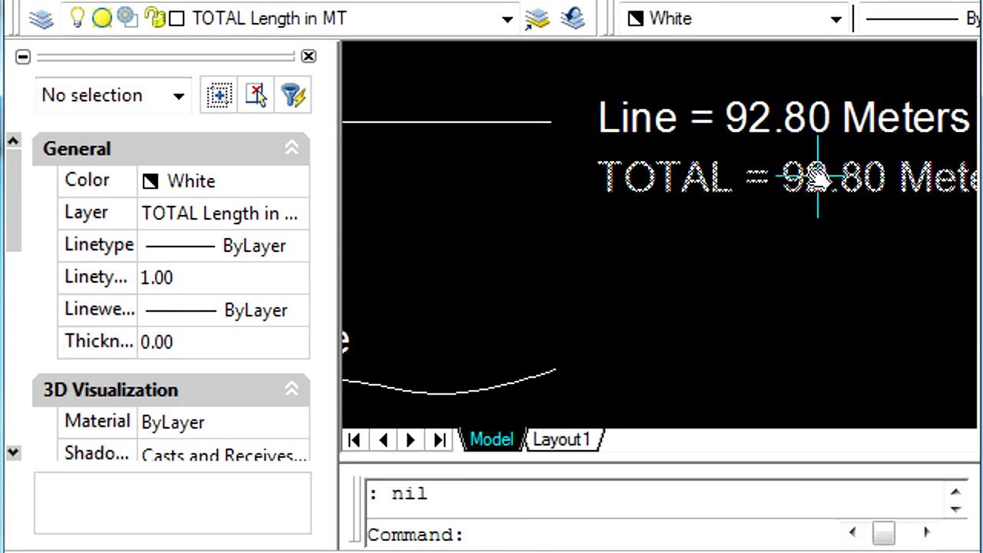
pyautogui.scroll(-2, 761, 175)
pyautogui.scroll(-3, 735, 169)
pyautogui.scroll(3, 687, 252)
# Step: Label the Spline sample with its 92.67 Meters length and total
pyautogui.rightClick(687, 252)
pyautogui.click(614, 211)
pyautogui.scroll(-2, 599, 219)
pyautogui.rightClick(591, 222)
pyautogui.click(658, 175)
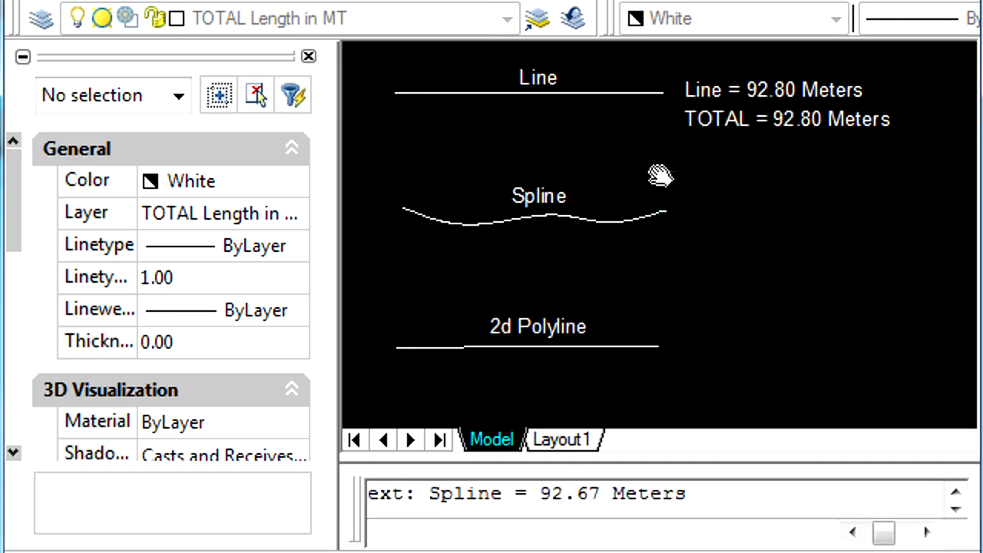
pyautogui.scroll(2, 731, 219)
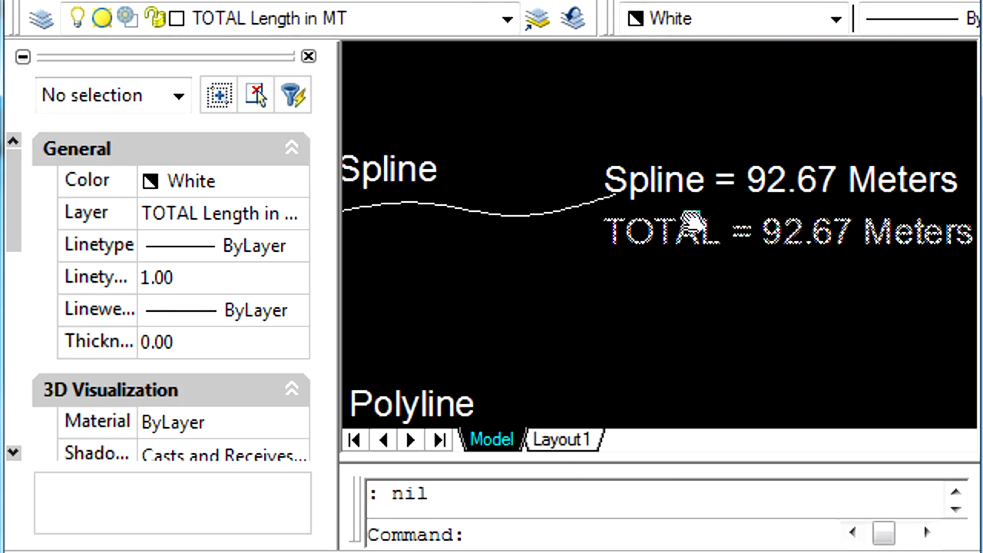
pyautogui.scroll(-3, 676, 215)
pyautogui.scroll(2, 607, 326)
# Step: Label the 2D Polyline sample with its 90.54 Meters length and total
pyautogui.rightClick(581, 284)
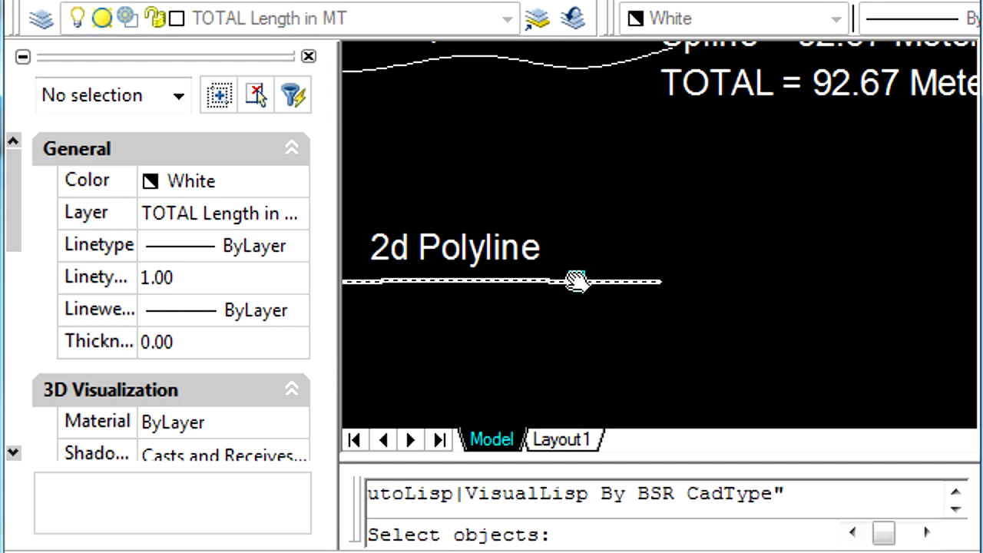
pyautogui.click(576, 281)
pyautogui.rightClick(583, 281)
pyautogui.click(662, 231)
pyautogui.moveTo(751, 319); pyautogui.dragTo(522, 247, button='middle')
pyautogui.scroll(-2, 522, 247)
pyautogui.scroll(-4, 604, 224)
pyautogui.scroll(3, 636, 215)
pyautogui.scroll(5, 436, 234)
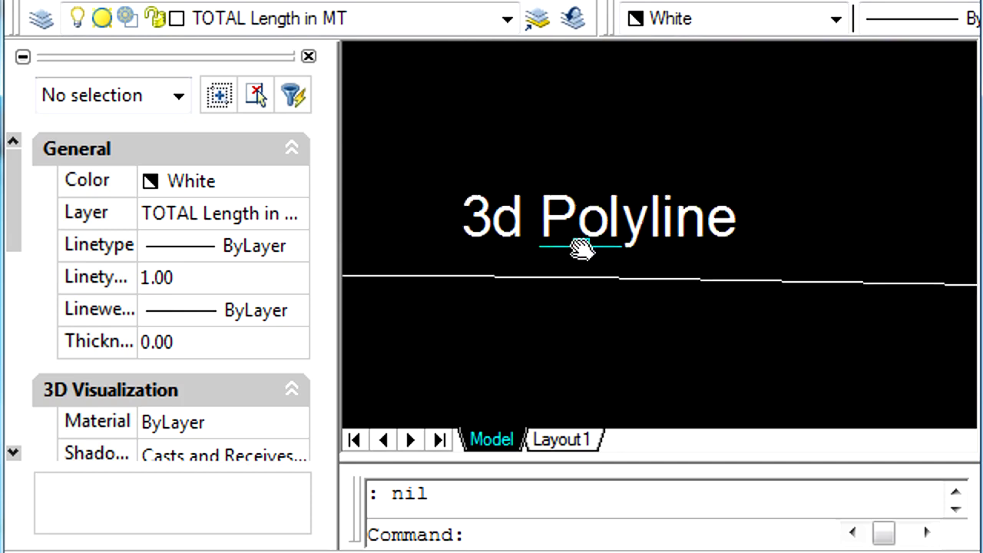
pyautogui.scroll(-3, 581, 248)
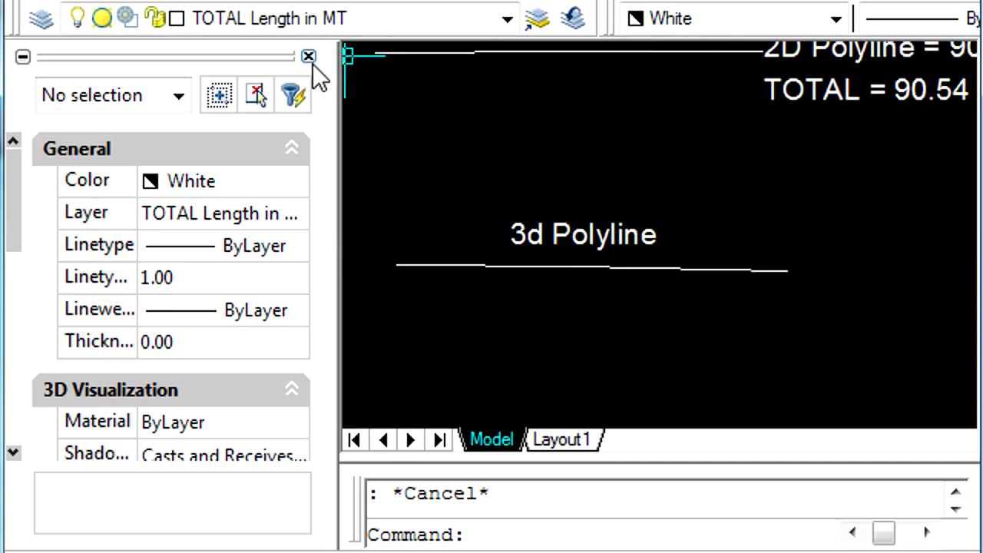
# Step: Close Properties and label the 3d Polyline with its 91.13 Meters 3D length and total
pyautogui.click(308, 56)
pyautogui.scroll(3, 634, 254)
pyautogui.scroll(3, 501, 291)
pyautogui.press('Return')
pyautogui.scroll(-3, 443, 245)
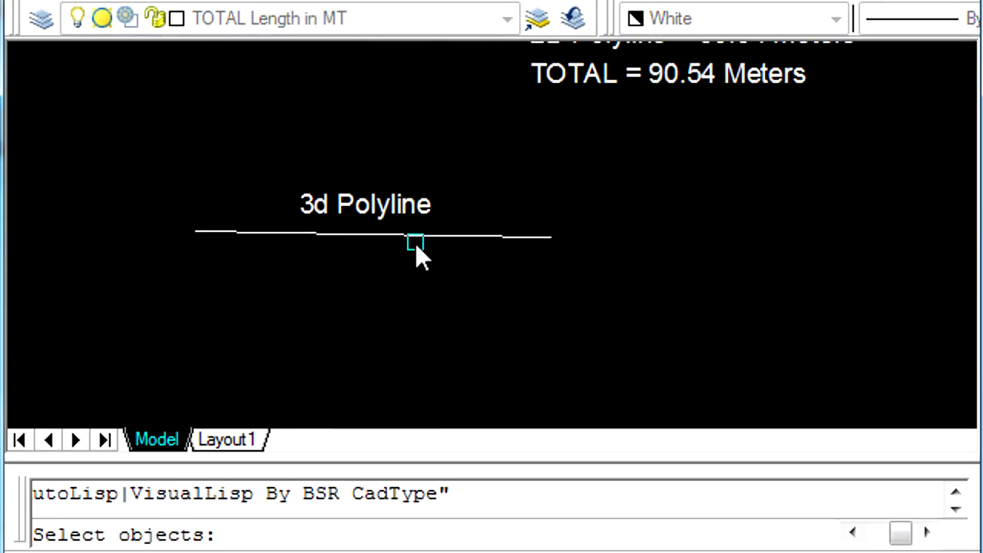
pyautogui.click(404, 232)
pyautogui.press('Return')
pyautogui.click(551, 185)
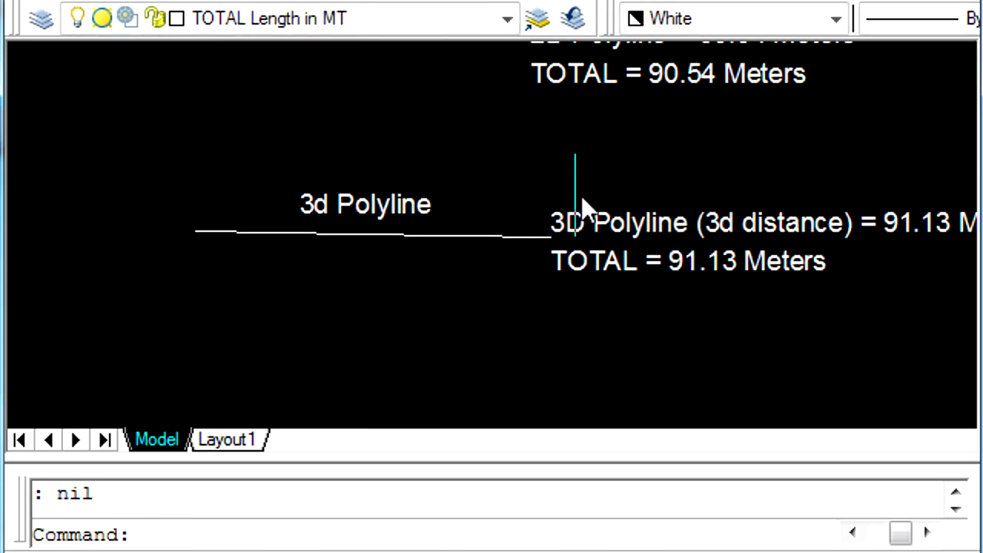
pyautogui.moveTo(752, 294); pyautogui.dragTo(582, 244, button='middle')
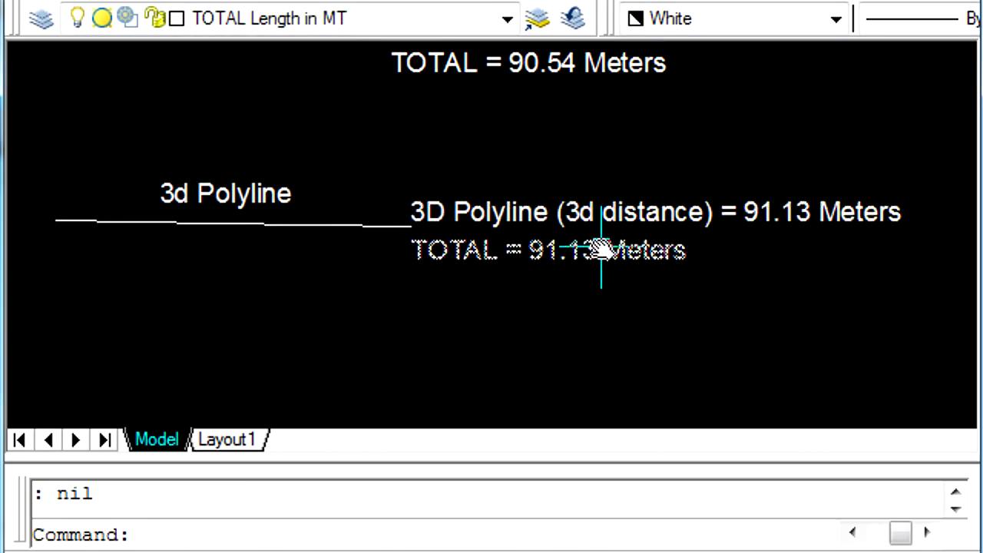
pyautogui.scroll(-5, 596, 246)
pyautogui.moveTo(621, 274); pyautogui.dragTo(551, 321, button='middle')
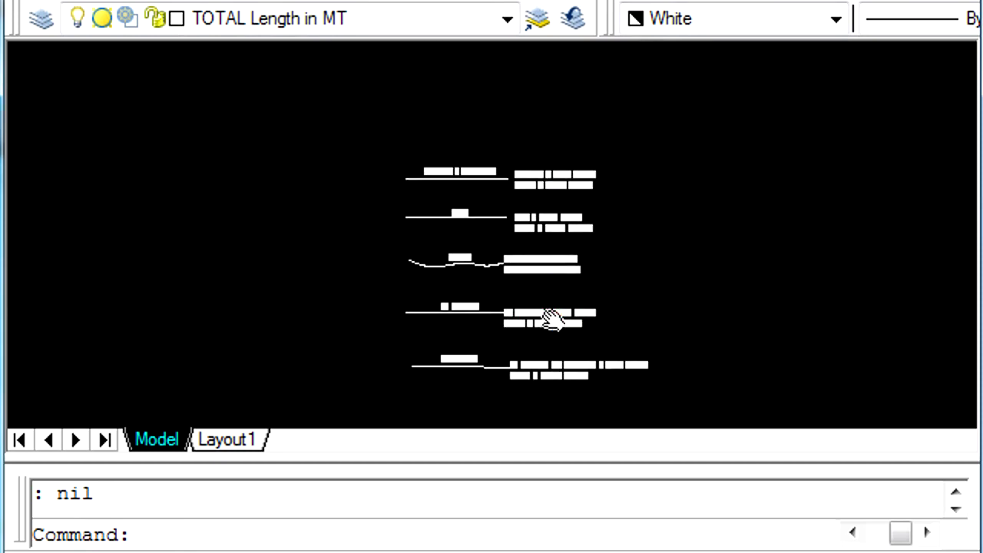
pyautogui.moveTo(520, 274); pyautogui.dragTo(482, 213, button='middle')
pyautogui.write('ttl')
pyautogui.press('Return')
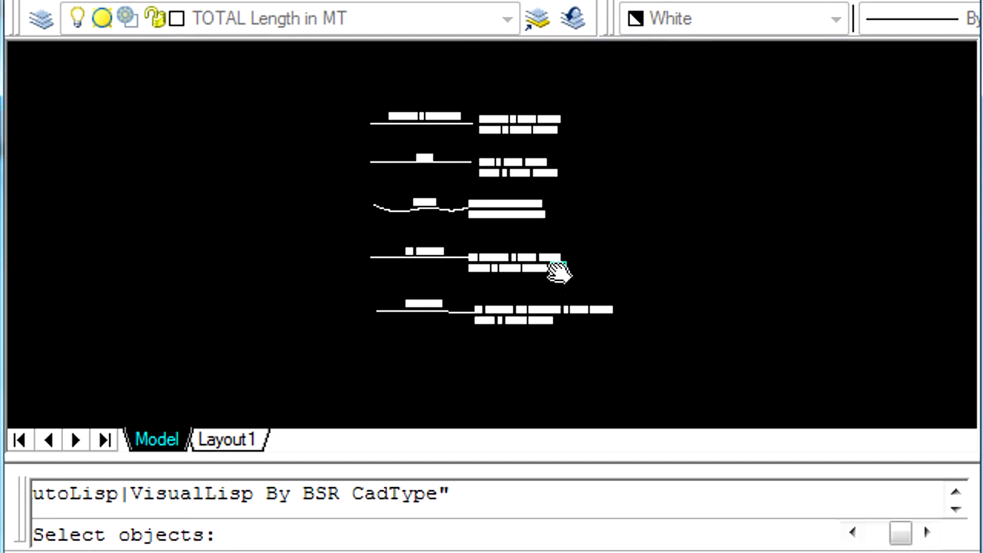
pyautogui.scroll(1, 560, 268)
pyautogui.moveTo(559, 268); pyautogui.dragTo(560, 294, button='middle')
pyautogui.scroll(-1, 560, 292)
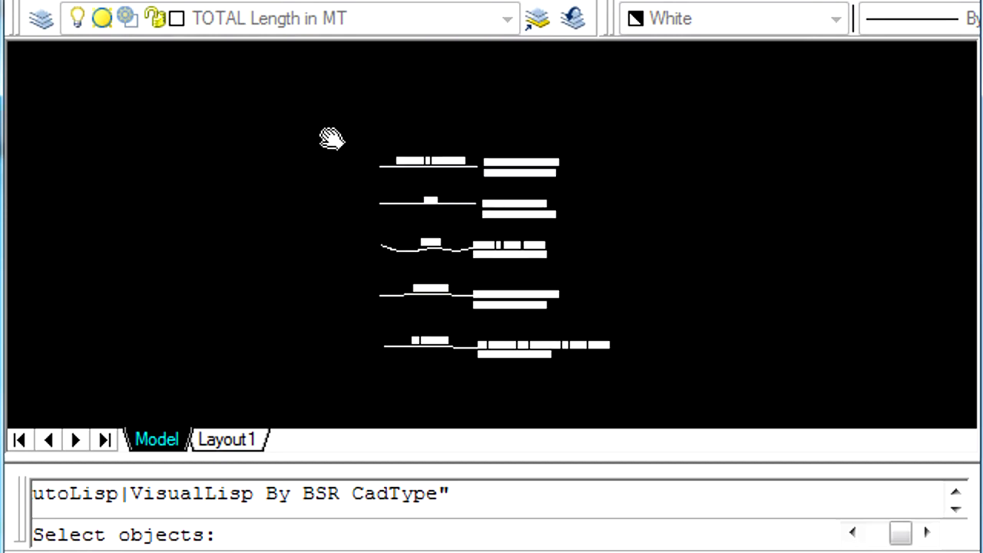
pyautogui.click(300, 113)
pyautogui.click(649, 399)
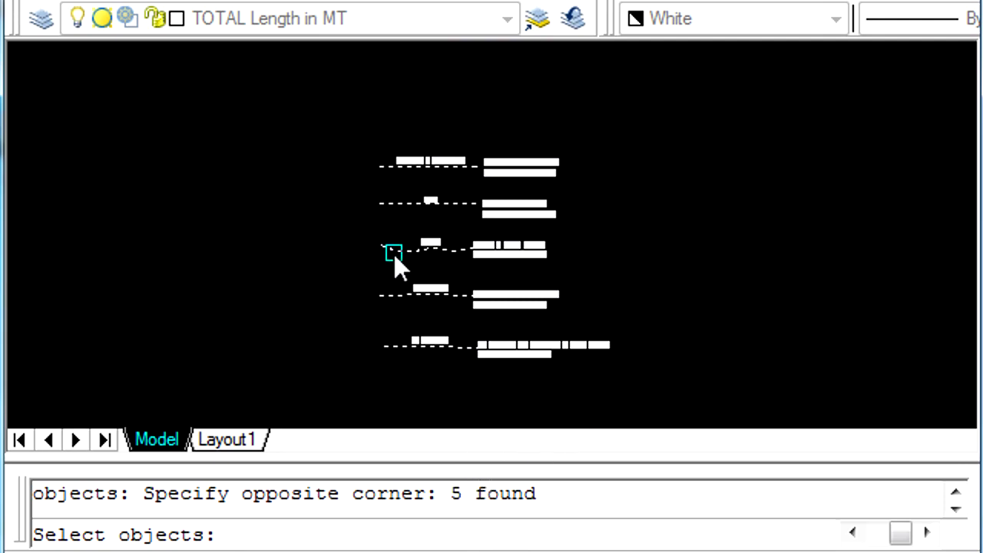
pyautogui.press('Return')
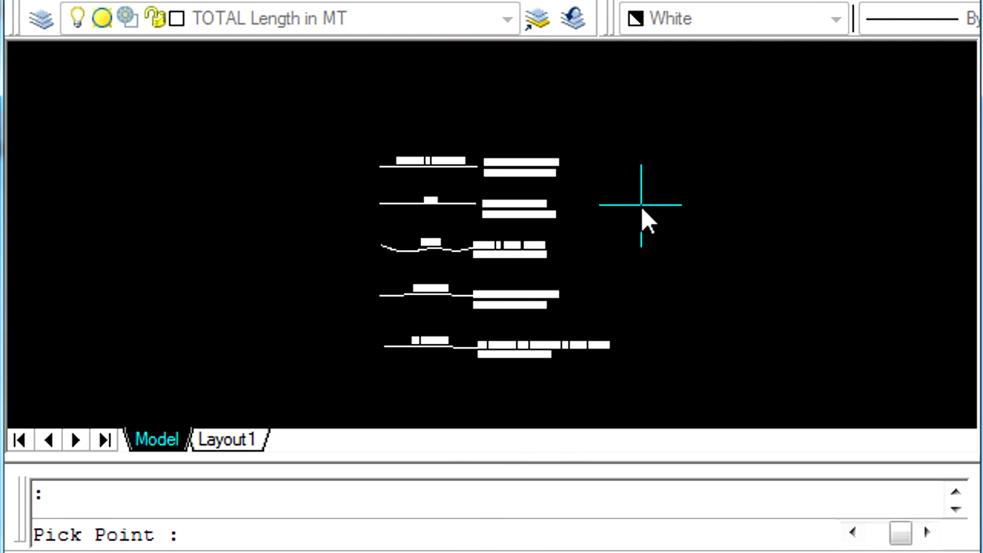
pyautogui.click(640, 205)
pyautogui.scroll(5, 737, 271)
pyautogui.scroll(3, 658, 151)
pyautogui.moveTo(657, 151)
pyautogui.mouseDown(button='middle')
pyautogui.moveTo(507, 209)
pyautogui.moveTo(509, 226)
pyautogui.mouseUp(button='middle')
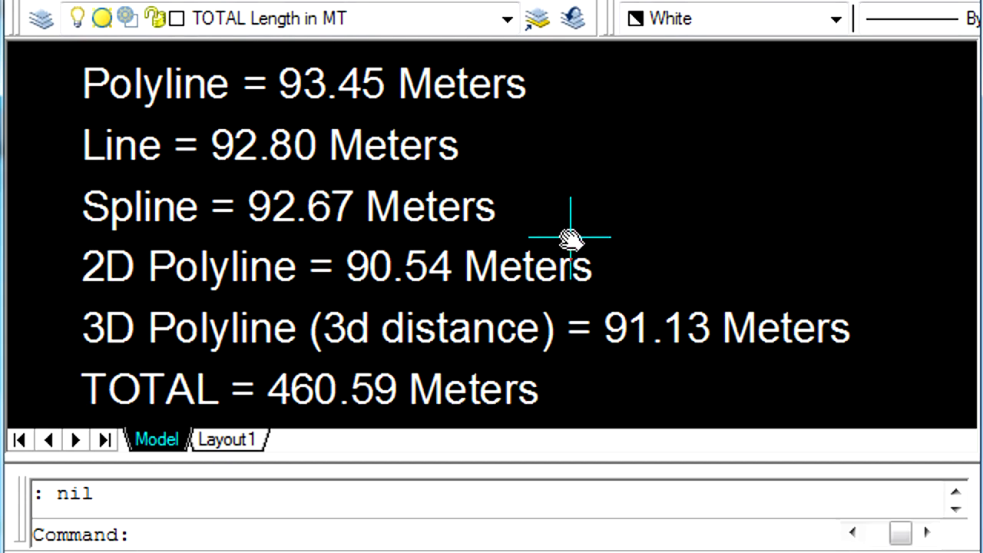
pyautogui.scroll(-5, 658, 230)
pyautogui.press('Escape')
pyautogui.write('e')
pyautogui.press('Return')
pyautogui.click(646, 335)
pyautogui.click(555, 172)
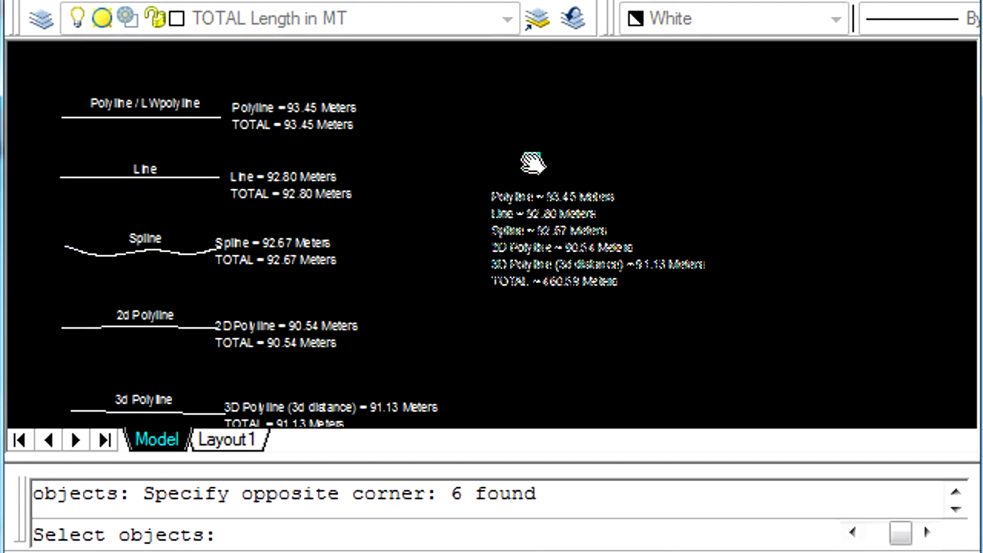
pyautogui.press('Return')
pyautogui.write('ttl')
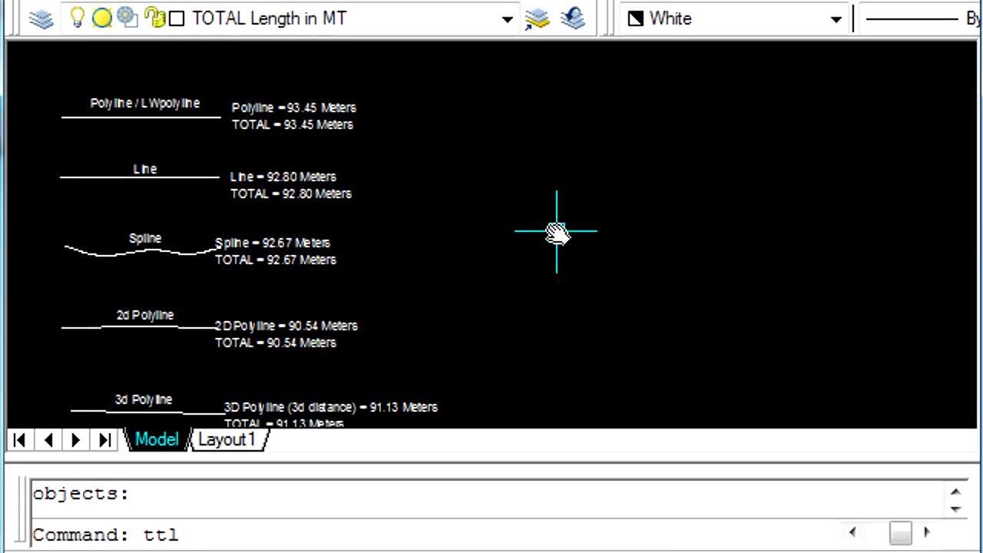
# Step: Window-select the Polyline, Line and Spline and place their combined 278.92 Meters summary at right
pyautogui.press('Return')
pyautogui.scroll(2, 154, 175)
pyautogui.moveTo(153, 164); pyautogui.dragTo(320, 208, button='middle')
pyautogui.click(338, 406)
pyautogui.click(155, 98)
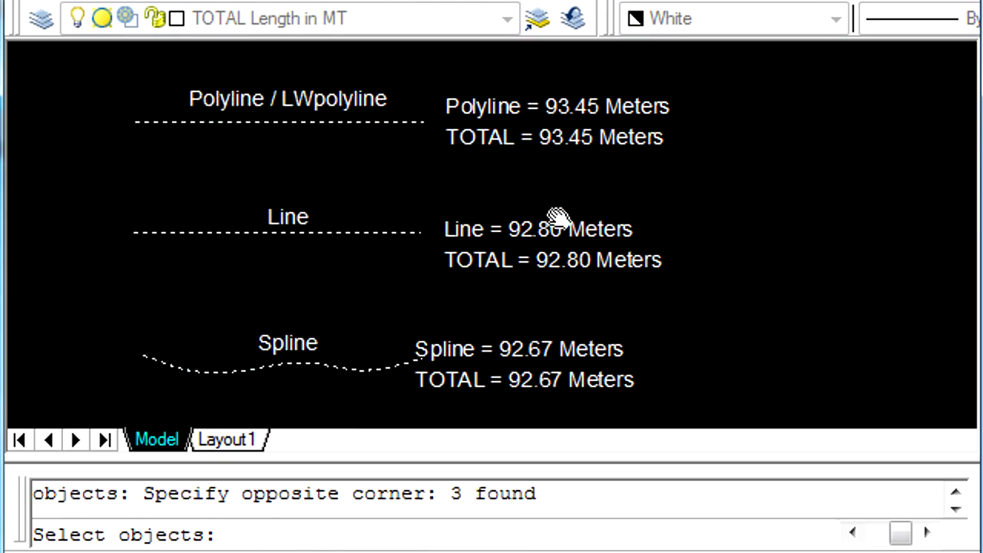
pyautogui.press('Return')
pyautogui.click(725, 188)
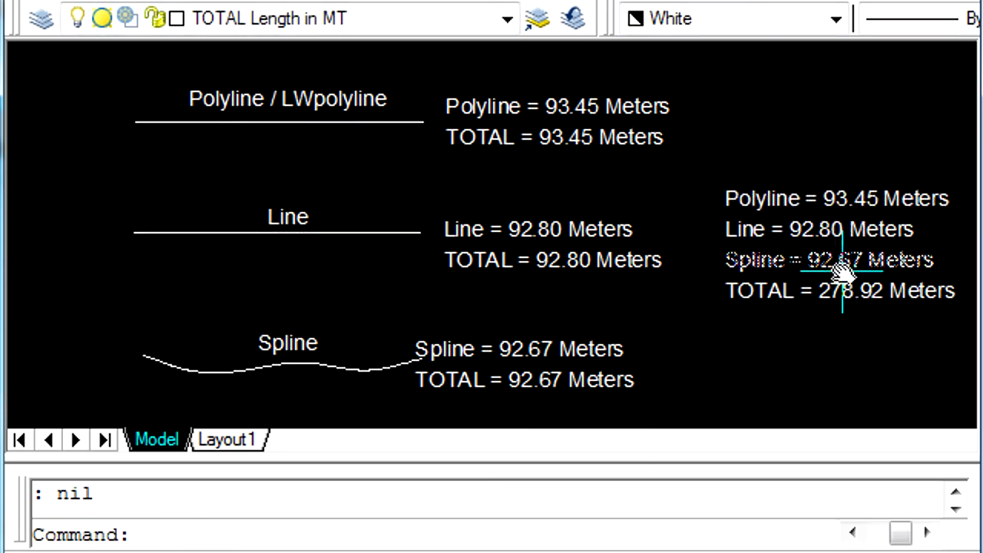
pyautogui.scroll(3, 801, 234)
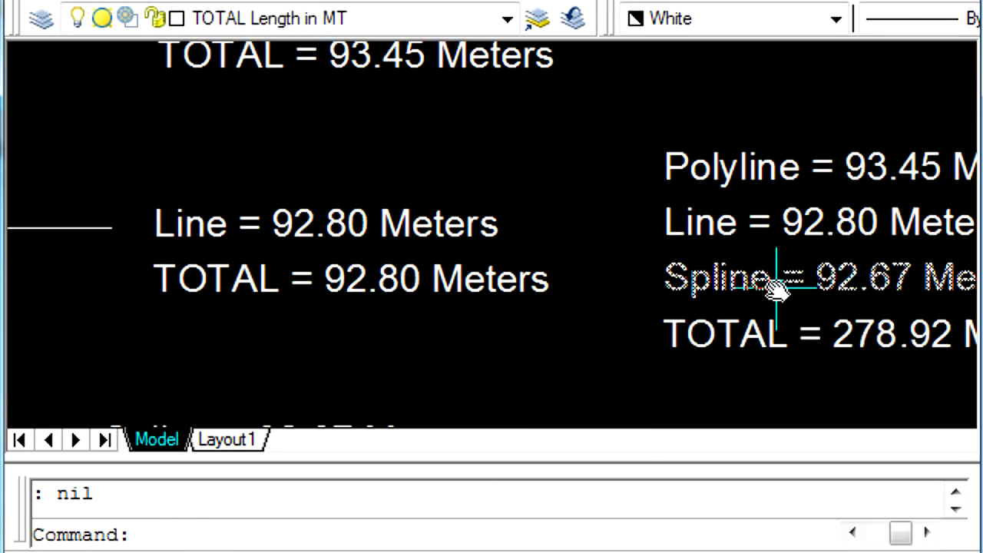
pyautogui.moveTo(776, 288); pyautogui.dragTo(515, 260, button='middle')
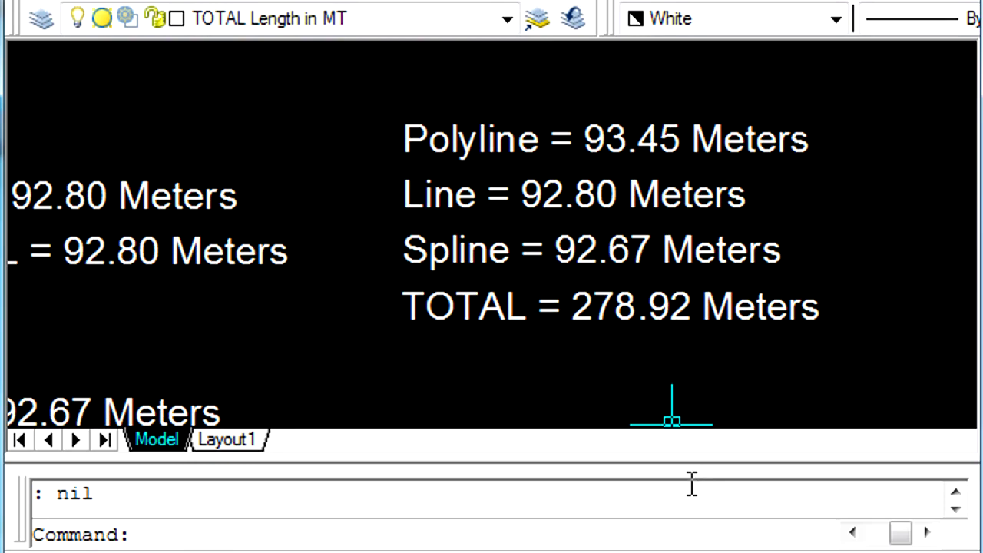
pyautogui.scroll(-5, 624, 304)
# Step: Erase the combined Polyline, Line and Spline length label
pyautogui.press('Escape')
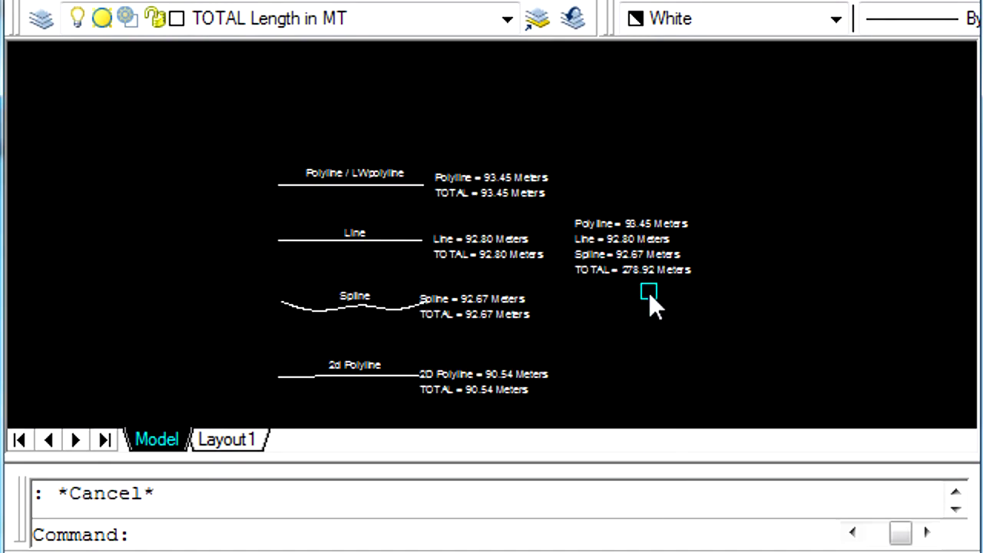
pyautogui.write('e')
pyautogui.press('Return')
pyautogui.click(650, 291)
pyautogui.click(570, 218)
pyautogui.press('Return')
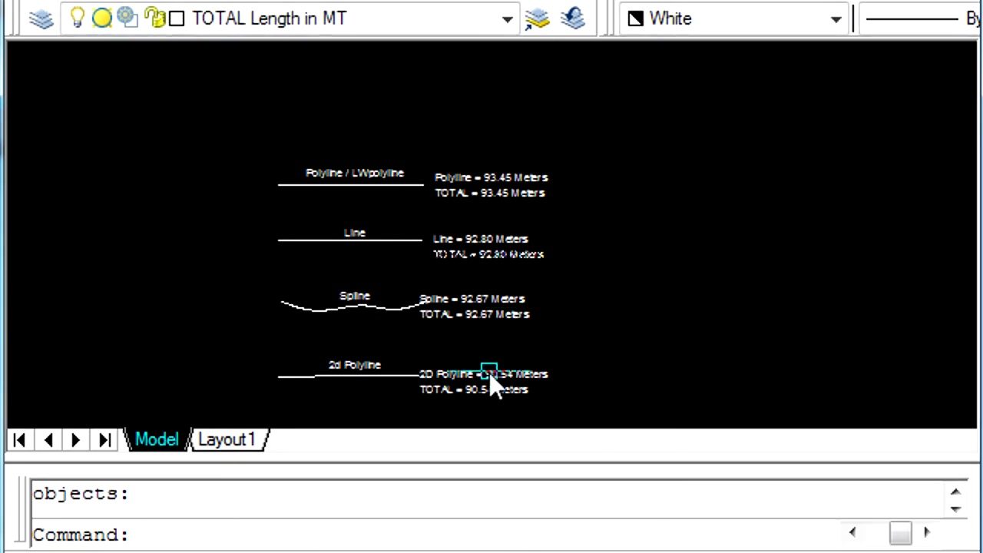
# Step: Window-select the 2D and 3D polylines and place their combined 181.68 Meters label
pyautogui.press('Return')
pyautogui.moveTo(415, 434)
pyautogui.mouseDown(button='middle')
pyautogui.moveTo(377, 125)
pyautogui.moveTo(377, 199)
pyautogui.mouseUp(button='middle')
pyautogui.scroll(3, 305, 234)
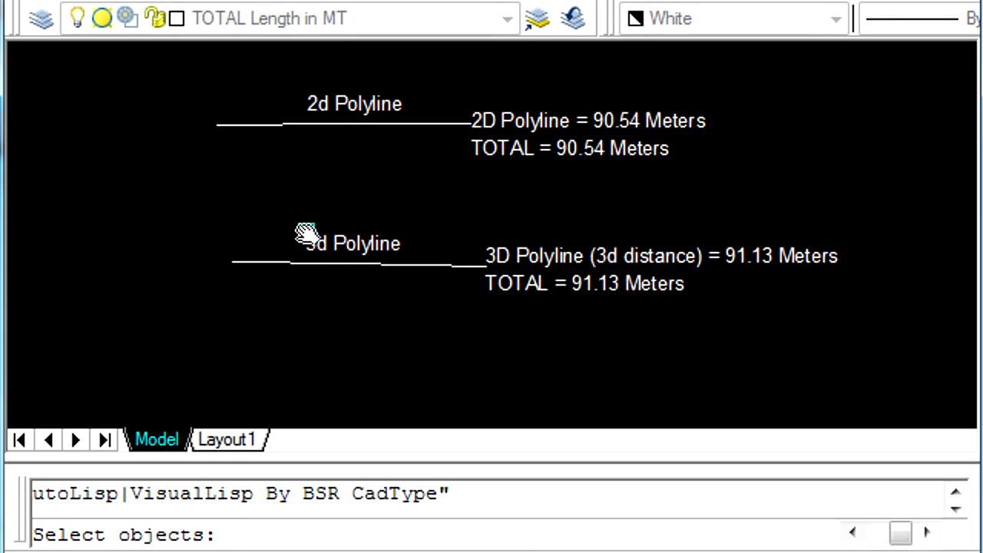
pyautogui.moveTo(323, 244); pyautogui.dragTo(307, 302, button='middle')
pyautogui.click(407, 371)
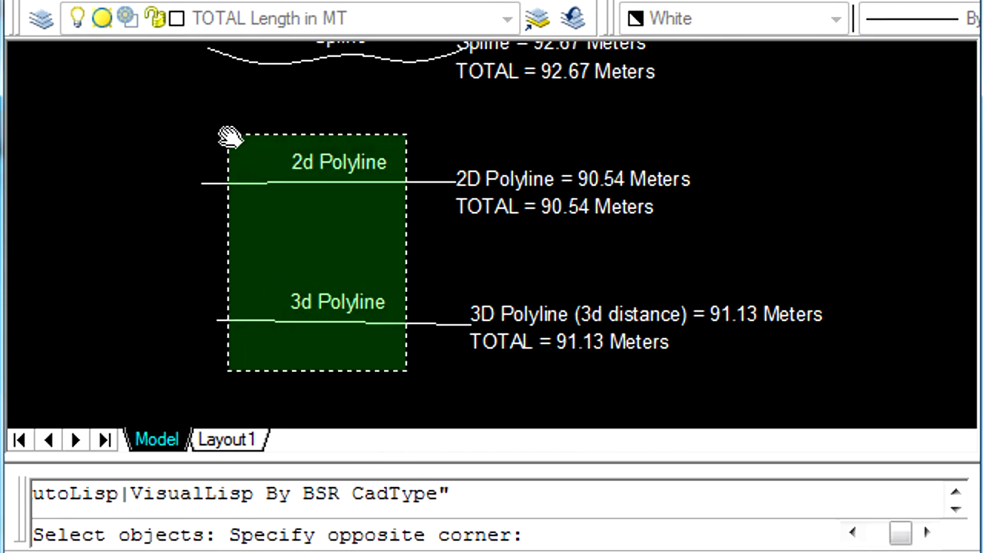
pyautogui.click(228, 136)
pyautogui.press('Return')
pyautogui.moveTo(452, 188)
pyautogui.mouseDown(button='middle')
pyautogui.moveTo(376, 221)
pyautogui.moveTo(405, 197)
pyautogui.mouseUp(button='middle')
pyautogui.click(477, 178)
pyautogui.scroll(3, 583, 292)
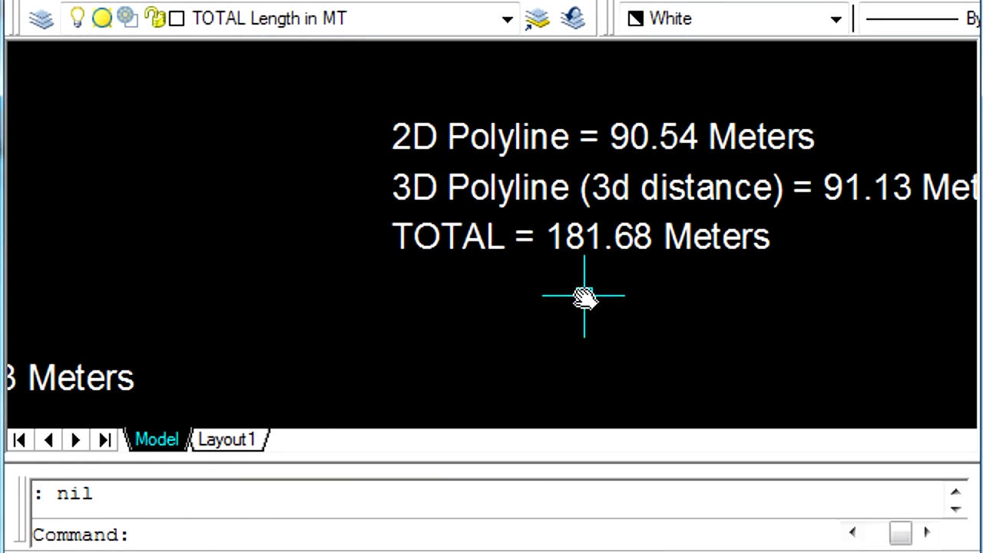
pyautogui.moveTo(731, 355); pyautogui.dragTo(570, 358, button='middle')
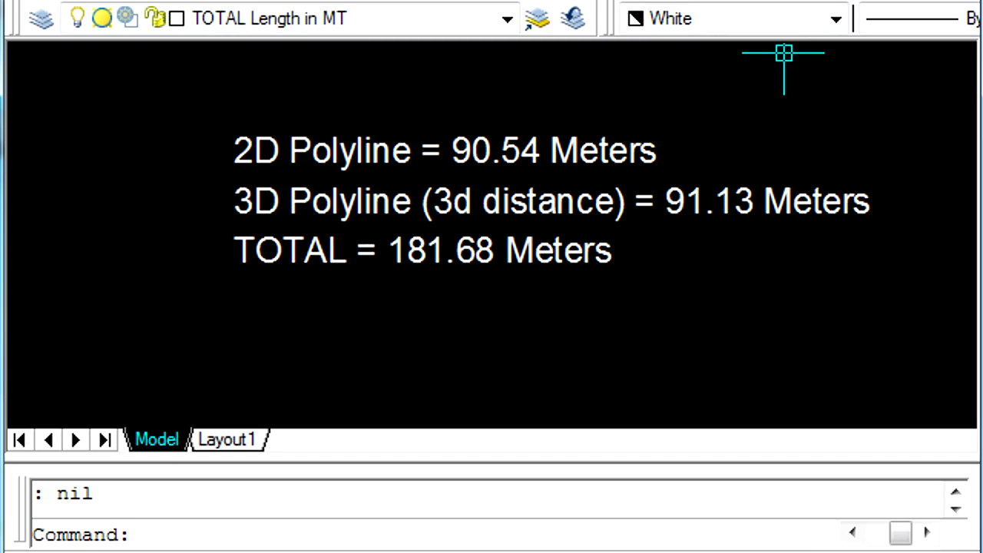
# Step: Measure the whole road network with TTL, labelling its polylines 81223.35 Meters
pyautogui.scroll(-5, 783, 53)
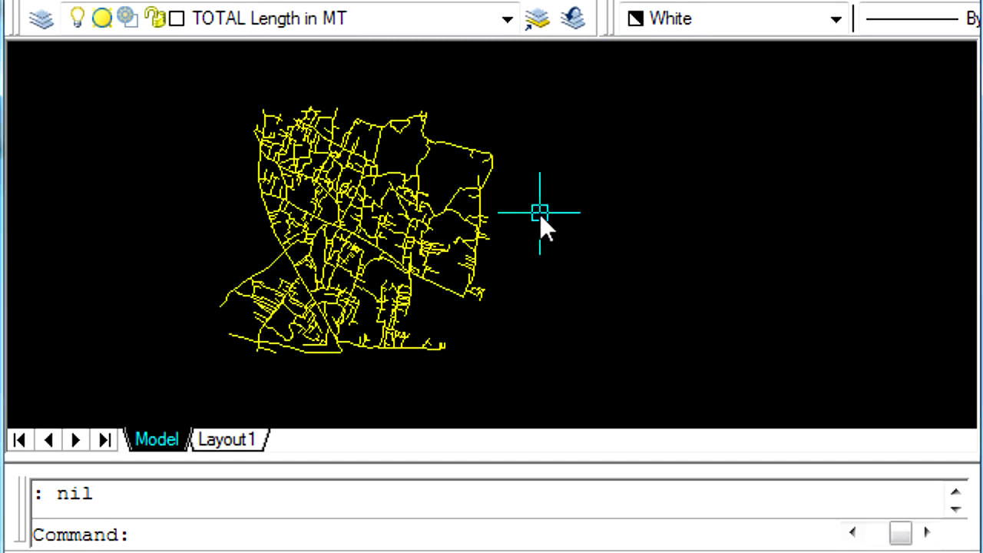
pyautogui.scroll(5, 281, 231)
pyautogui.scroll(-4, 283, 232)
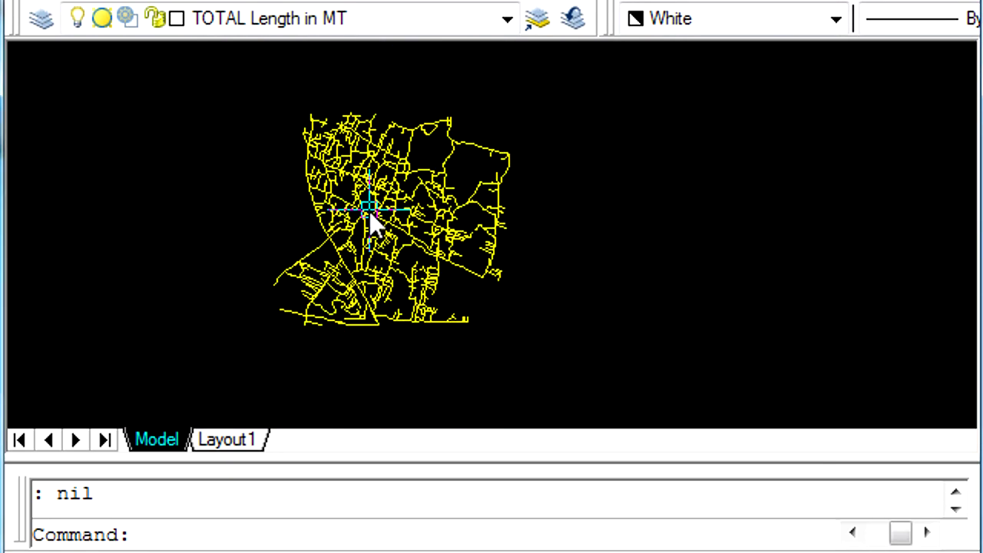
pyautogui.write('ttl')
pyautogui.press('Return')
pyautogui.click(552, 363)
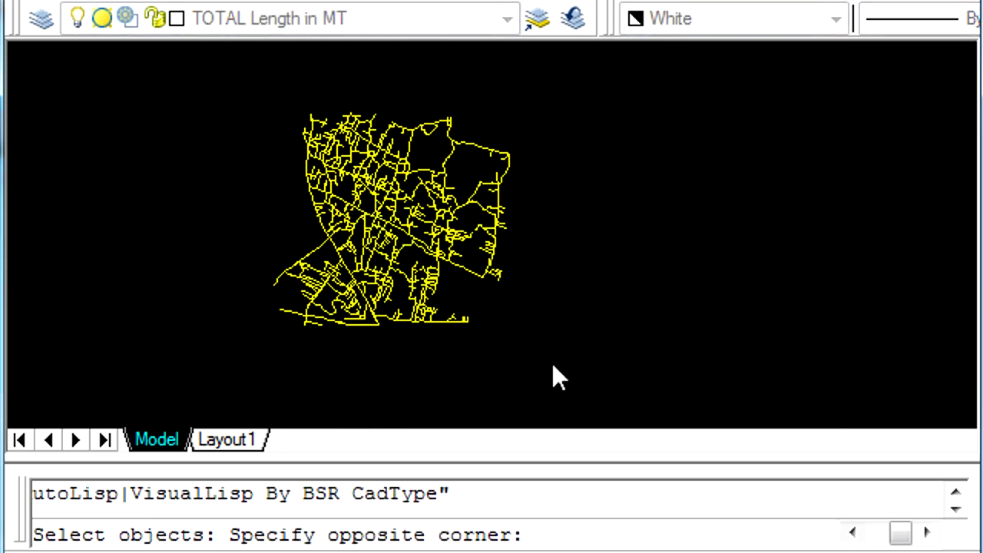
pyautogui.click(202, 82)
pyautogui.press('Return')
pyautogui.click(576, 190)
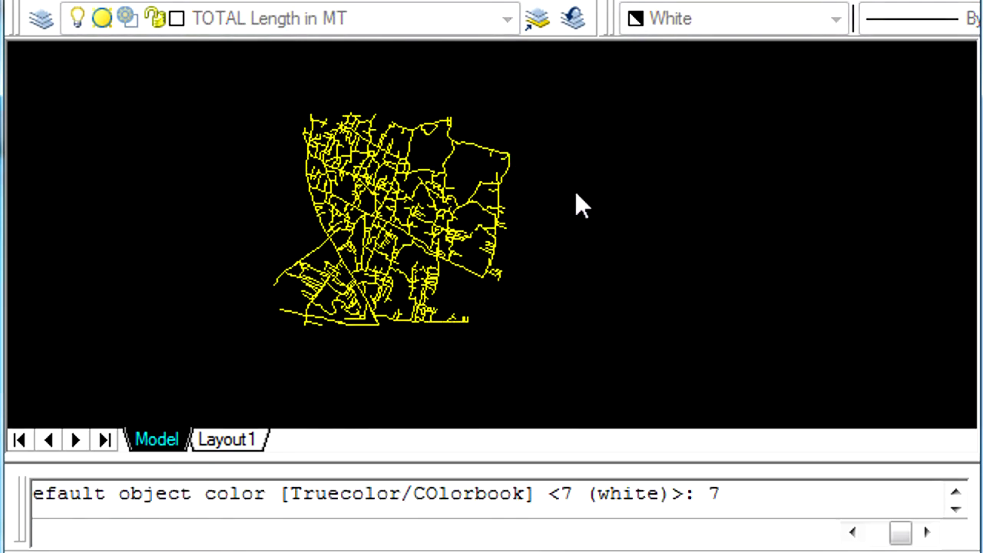
pyautogui.scroll(3, 602, 223)
pyautogui.scroll(3, 565, 235)
pyautogui.scroll(2, 619, 252)
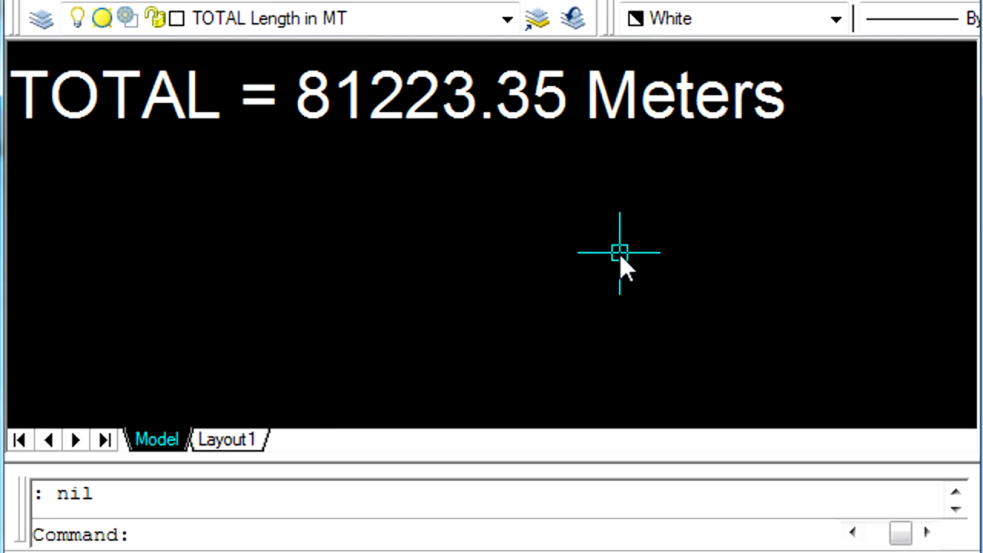
pyautogui.moveTo(567, 228); pyautogui.dragTo(594, 378, button='middle')
# Step: Erase the two temporary road-network length labels
pyautogui.press('Escape')
pyautogui.write('e')
pyautogui.press('Return')
pyautogui.click(568, 303)
pyautogui.click(452, 149)
pyautogui.press('Return')
pyautogui.scroll(-3, 509, 250)
pyautogui.scroll(-4, 509, 250)
pyautogui.scroll(3, 430, 248)
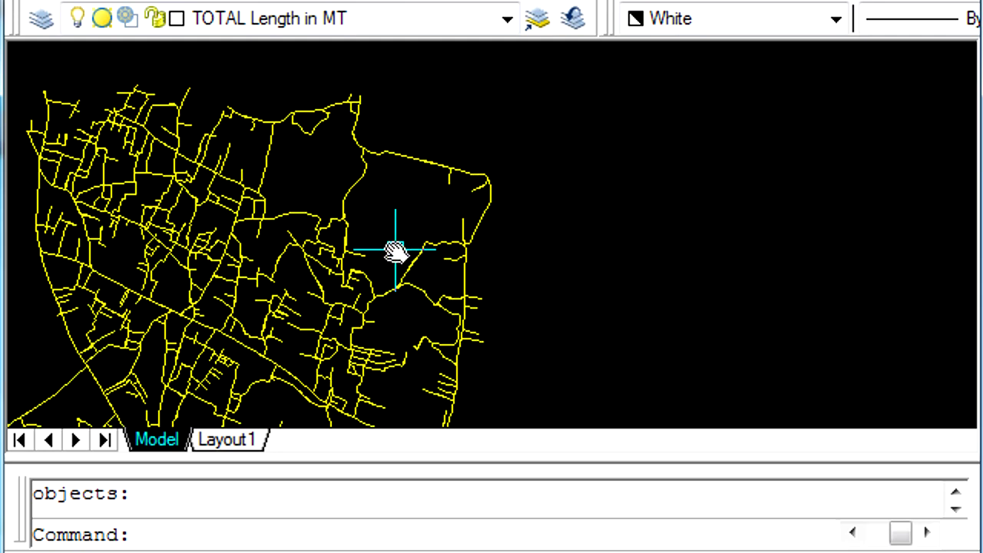
# Step: Draw two short straight lines on the road network
pyautogui.write('l')
pyautogui.press('Return')
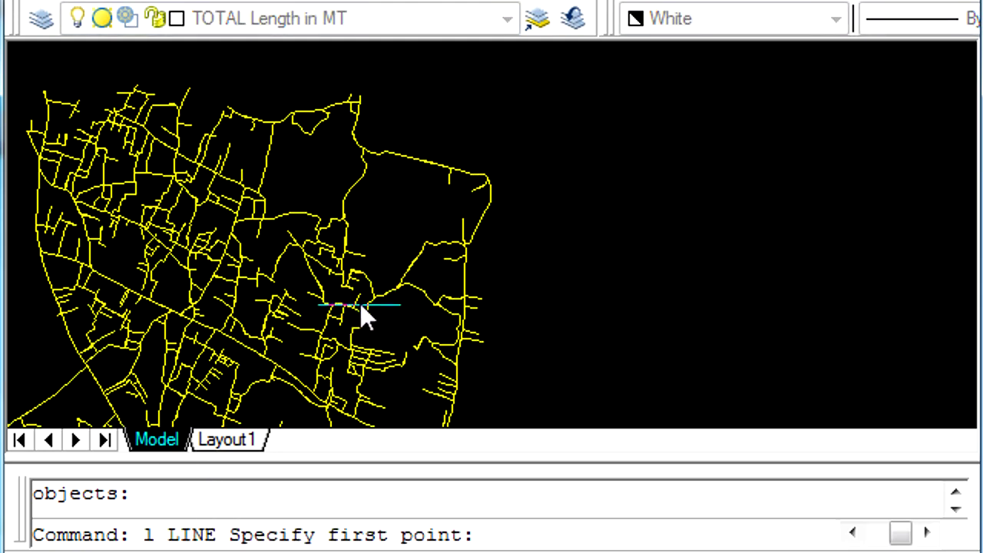
pyautogui.click(384, 253)
pyautogui.click(417, 191)
pyautogui.press('Return')
pyautogui.press('Return')
pyautogui.click(293, 189)
pyautogui.click(327, 138)
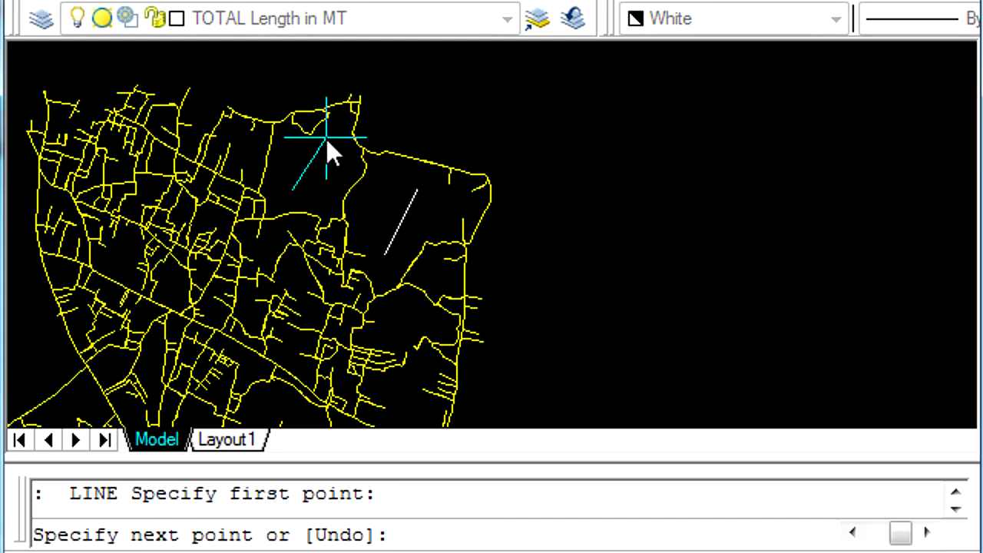
pyautogui.press('Return')
# Step: Label the network and new lines with TT, giving a total of 81904.84 Meters
pyautogui.scroll(-3, 375, 138)
pyautogui.write('tt')
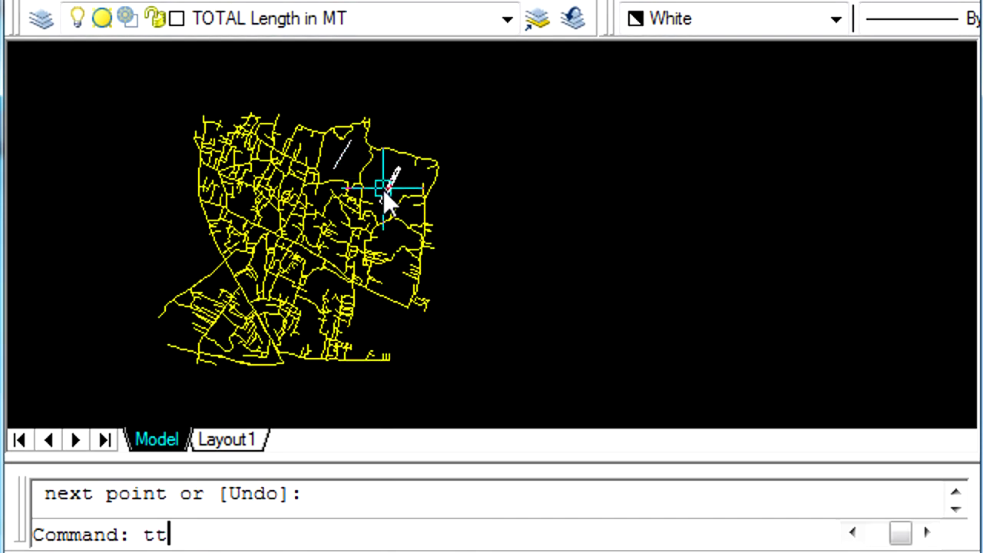
pyautogui.press('Return')
pyautogui.click(126, 80)
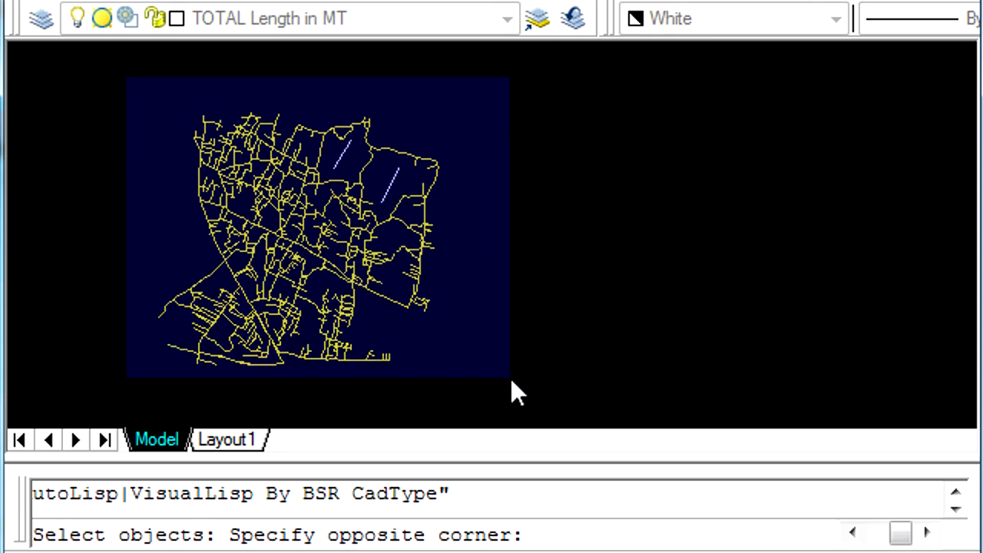
pyautogui.click(516, 388)
pyautogui.press('Return')
pyautogui.click(500, 221)
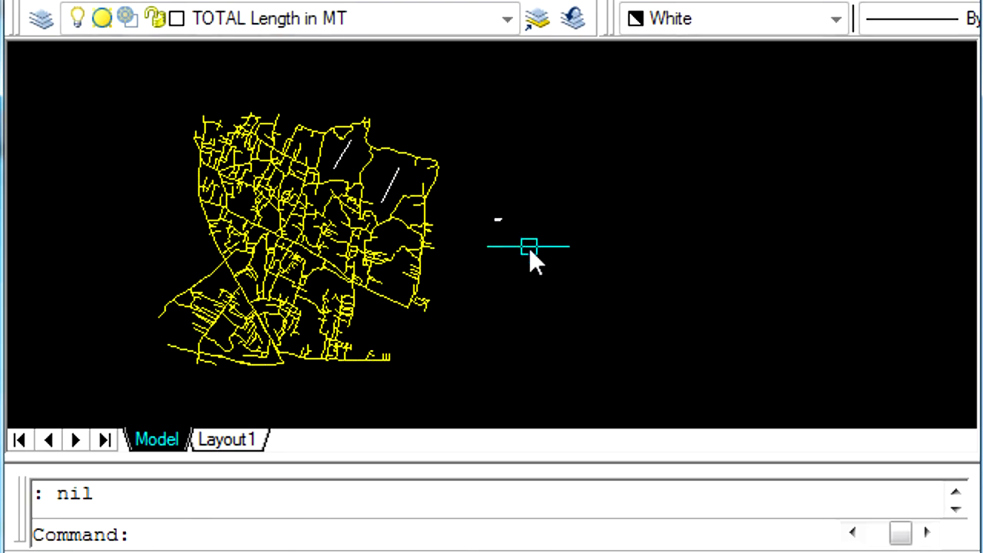
pyautogui.scroll(5, 492, 211)
pyautogui.scroll(5, 525, 340)
pyautogui.scroll(5, 525, 340)
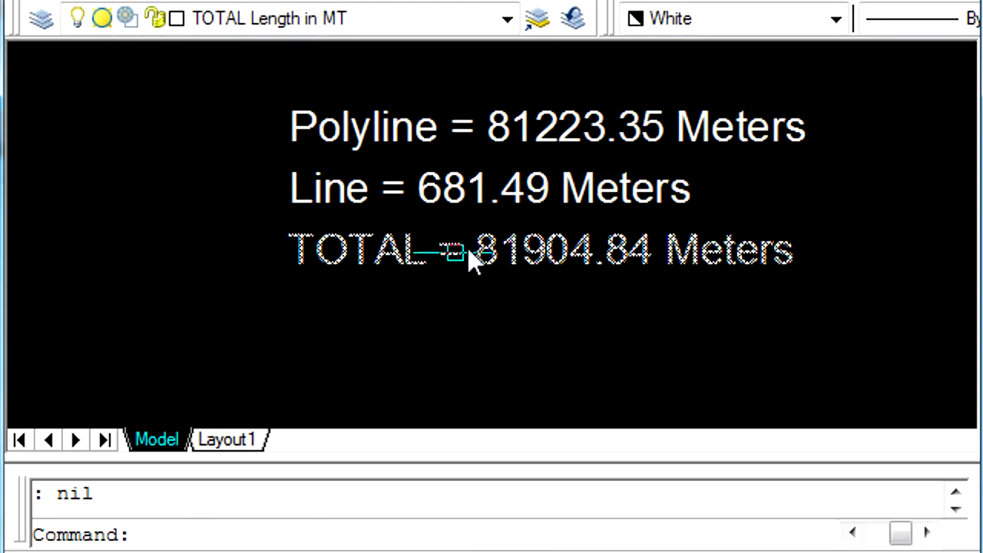
# Step: Erase the 81904.84 Meters length label
pyautogui.press('Escape')
pyautogui.write('e')
pyautogui.press('Return')
pyautogui.click(621, 316)
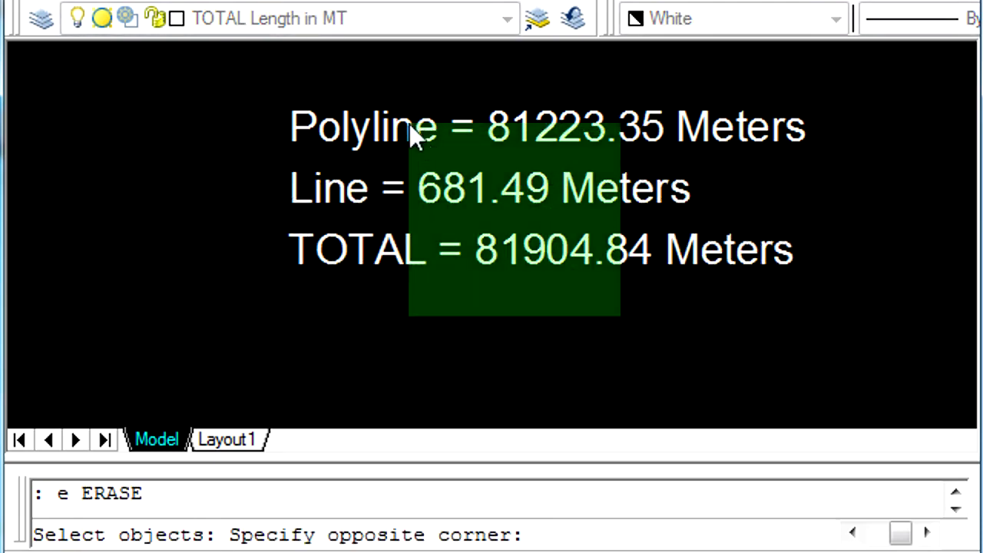
pyautogui.click(409, 123)
pyautogui.press('Return')
pyautogui.scroll(-10, 534, 205)
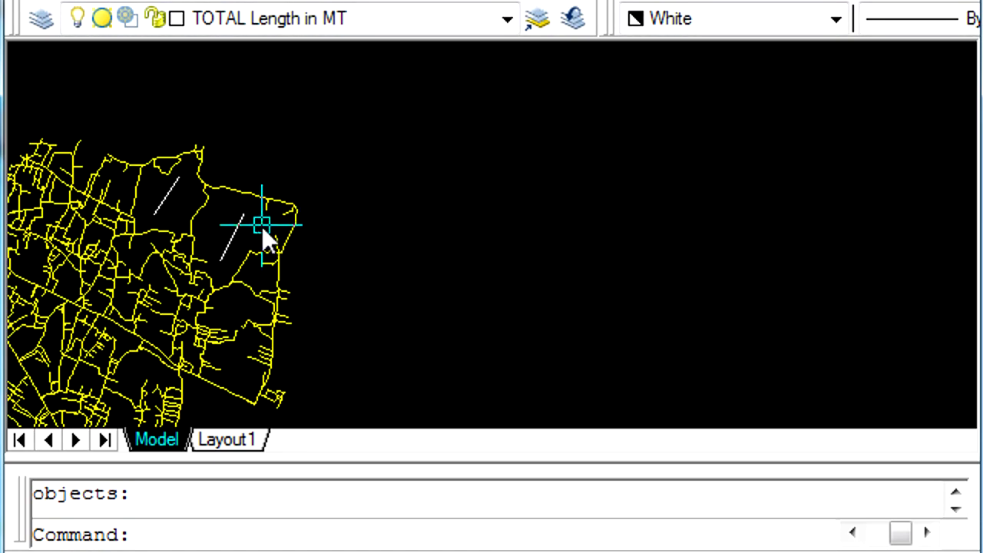
pyautogui.moveTo(261, 227); pyautogui.dragTo(463, 202, button='middle')
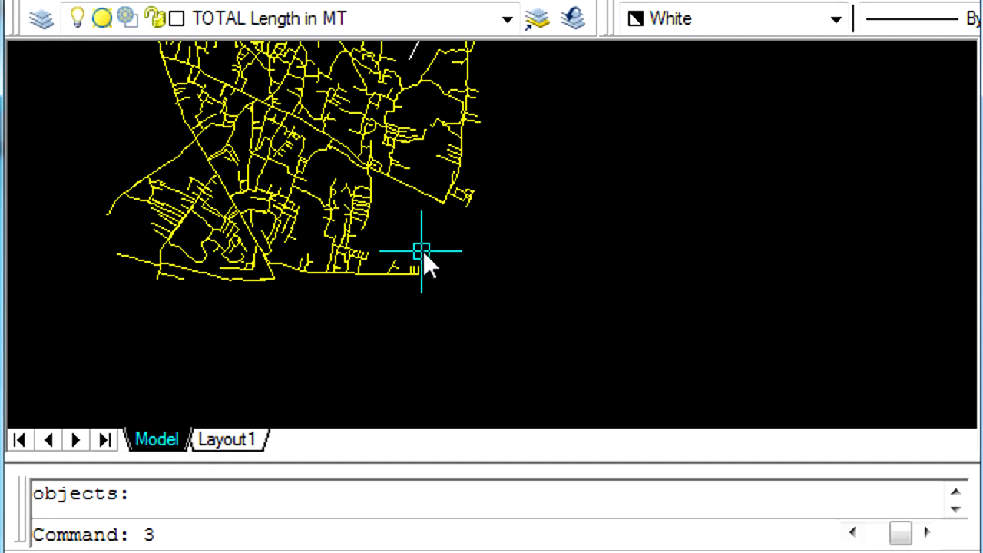
# Step: Draw a three-point 3D polyline near the network's bottom with 3DPOLY
pyautogui.write('p')
pyautogui.press('Return')
pyautogui.press('Escape')
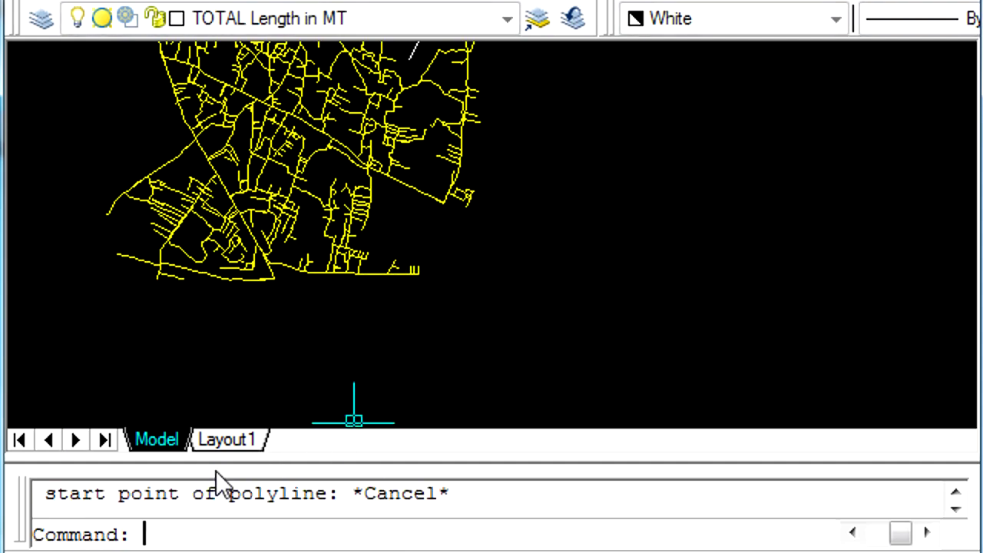
pyautogui.write('3dpoly')
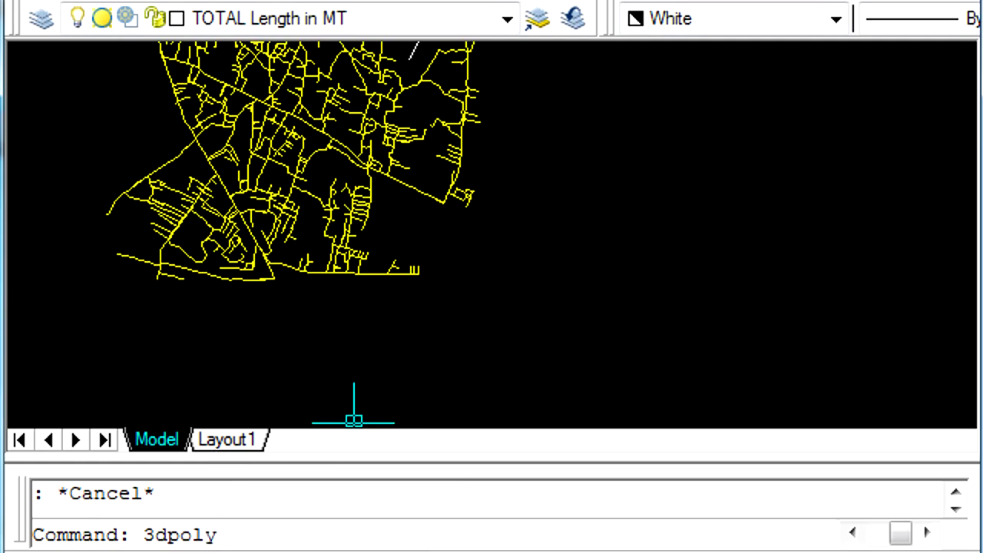
pyautogui.press('Return')
pyautogui.scroll(3, 290, 250)
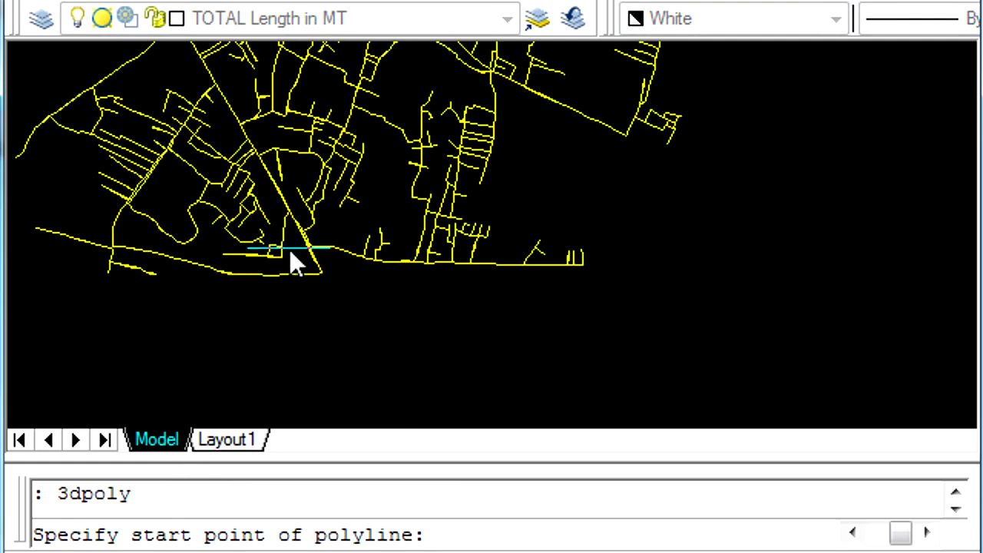
pyautogui.click(370, 221)
pyautogui.click(386, 188)
pyautogui.click(384, 151)
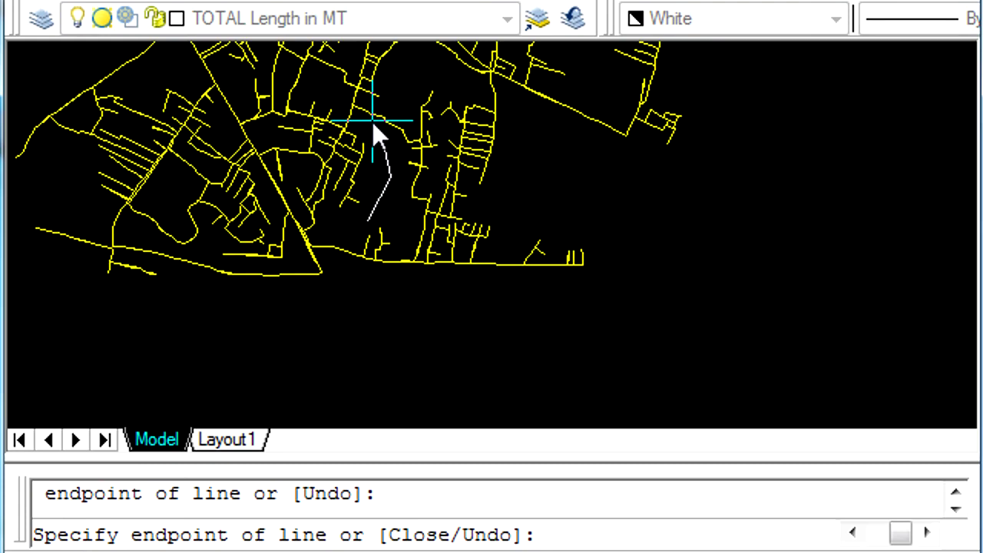
pyautogui.press('Return')
pyautogui.press('Return')
# Step: Draw a second, four-point 3D polyline beside the network
pyautogui.click(534, 218)
pyautogui.click(557, 176)
pyautogui.click(578, 168)
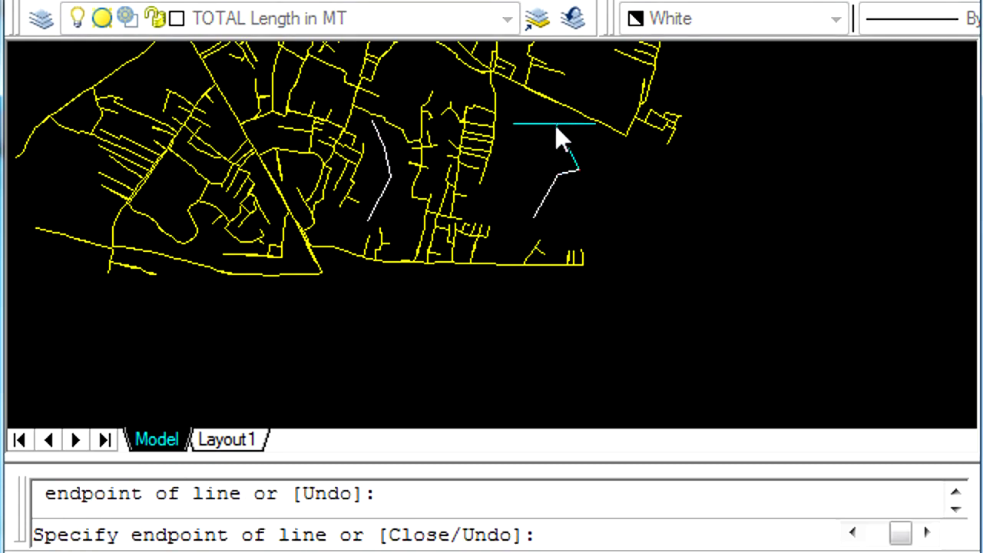
pyautogui.click(555, 123)
pyautogui.press('Return')
# Step: Label all lengths with TL, giving a total of 83301.55 Meters
pyautogui.scroll(-3, 545, 312)
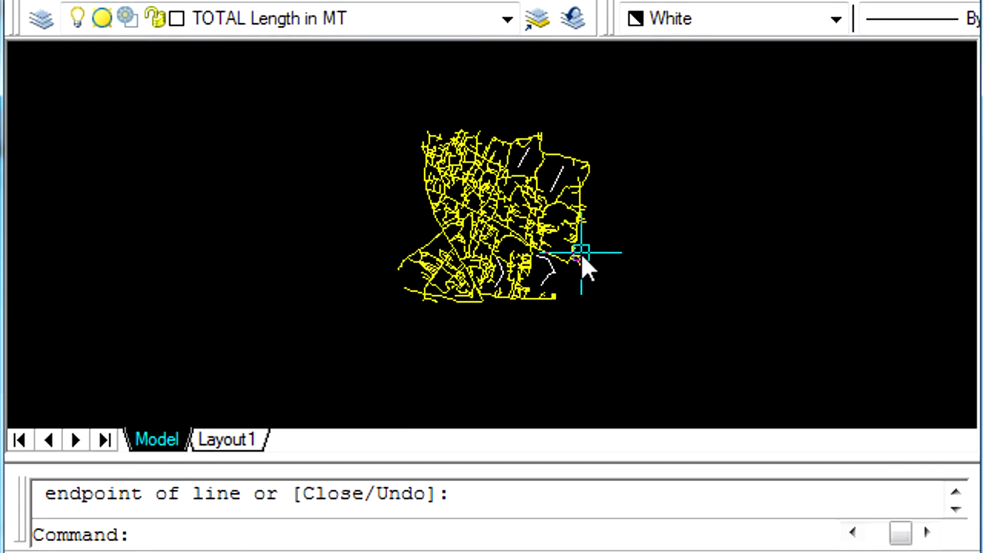
pyautogui.write('tl')
pyautogui.press('Return')
pyautogui.click(359, 101)
pyautogui.click(674, 357)
pyautogui.press('Return')
pyautogui.click(641, 229)
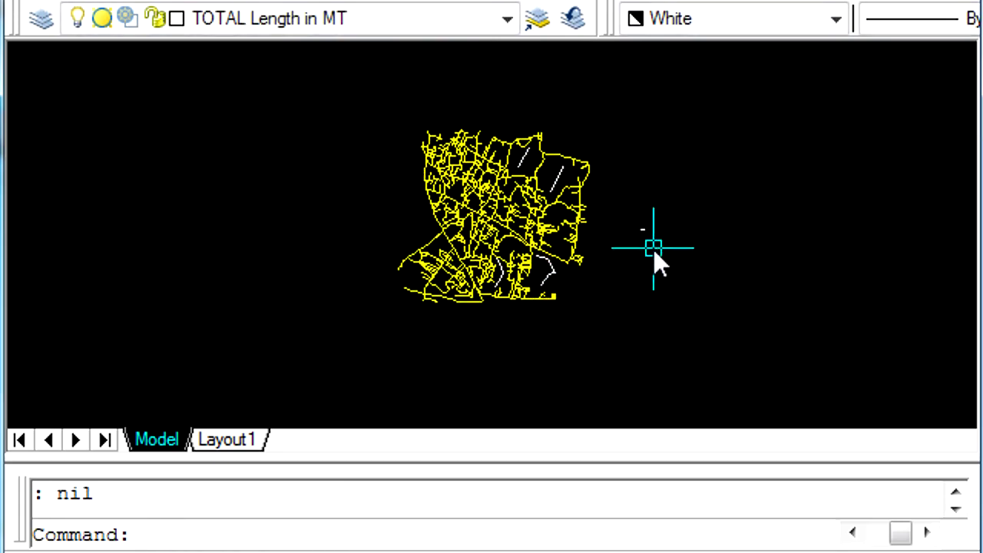
pyautogui.scroll(5, 652, 249)
pyautogui.scroll(5, 630, 219)
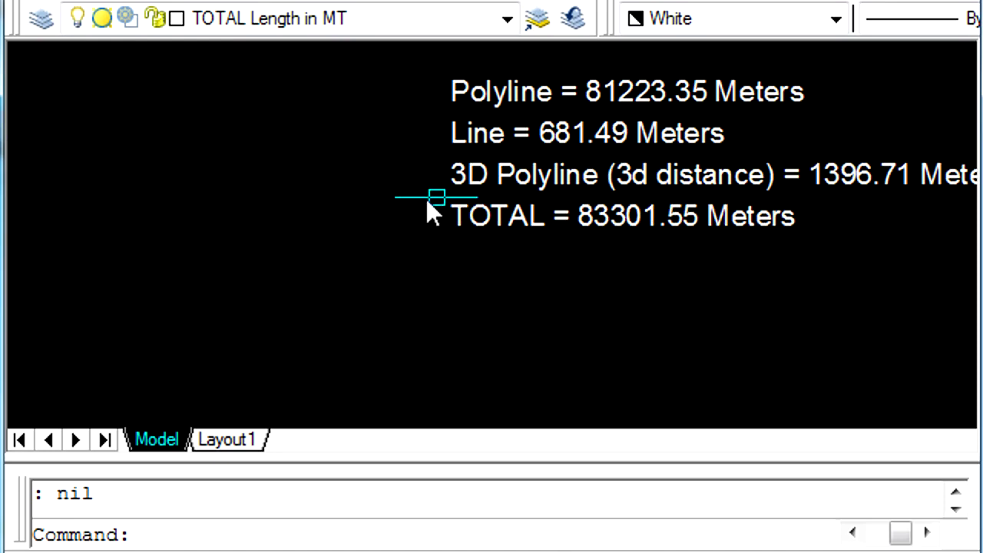
# Step: Erase the 83301.55 Meters length label
pyautogui.press('Escape')
pyautogui.write('e')
pyautogui.press('Return')
pyautogui.click(680, 303)
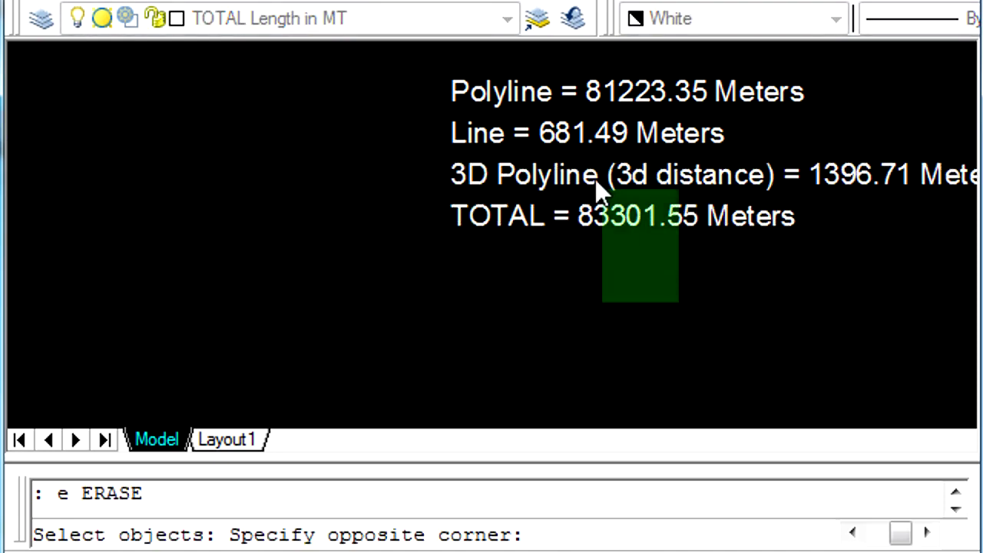
pyautogui.click(500, 102)
pyautogui.press('Return')
pyautogui.scroll(-3, 687, 236)
pyautogui.scroll(-3, 610, 265)
pyautogui.scroll(3, 342, 263)
pyautogui.scroll(2, 340, 264)
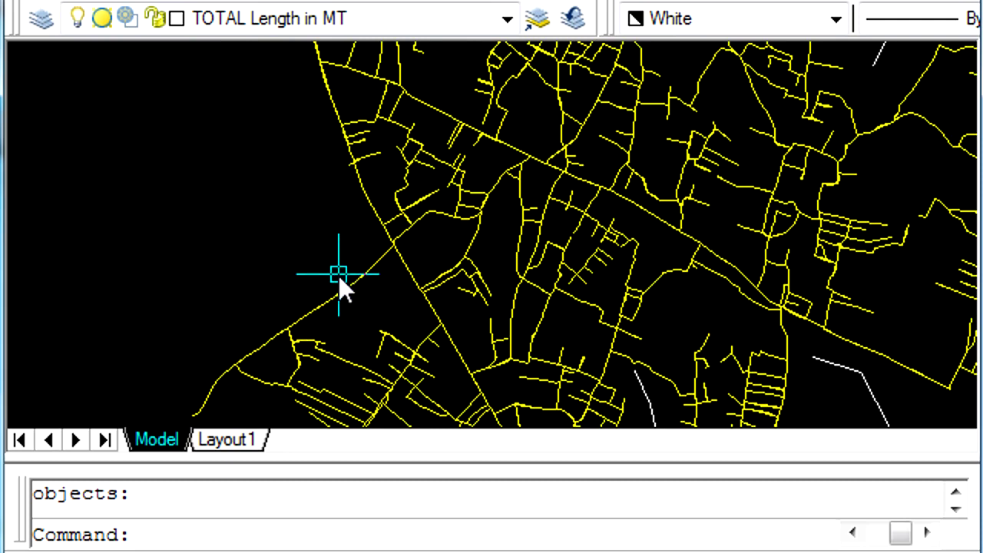
# Step: Draw a three-point spline beside the road network
pyautogui.write('splin')
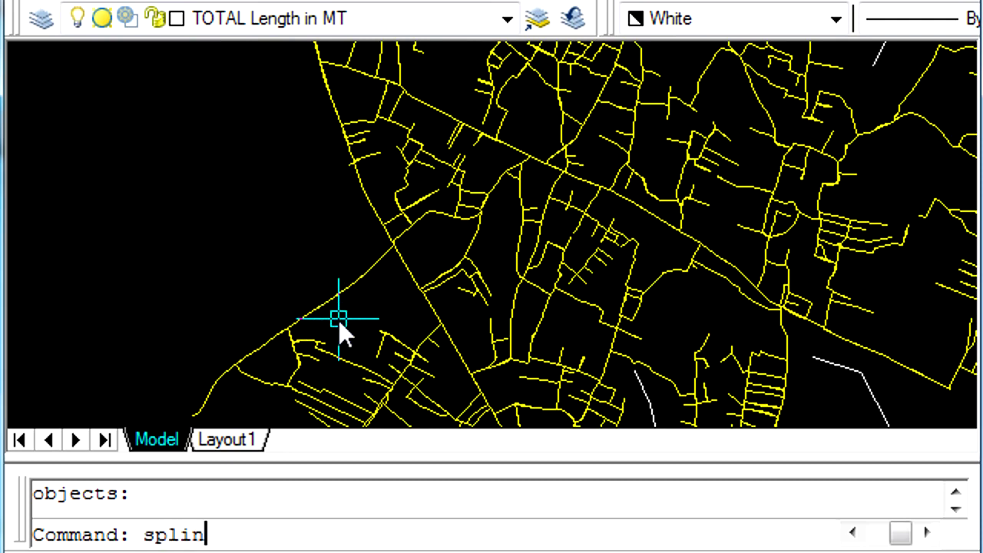
pyautogui.write('e')
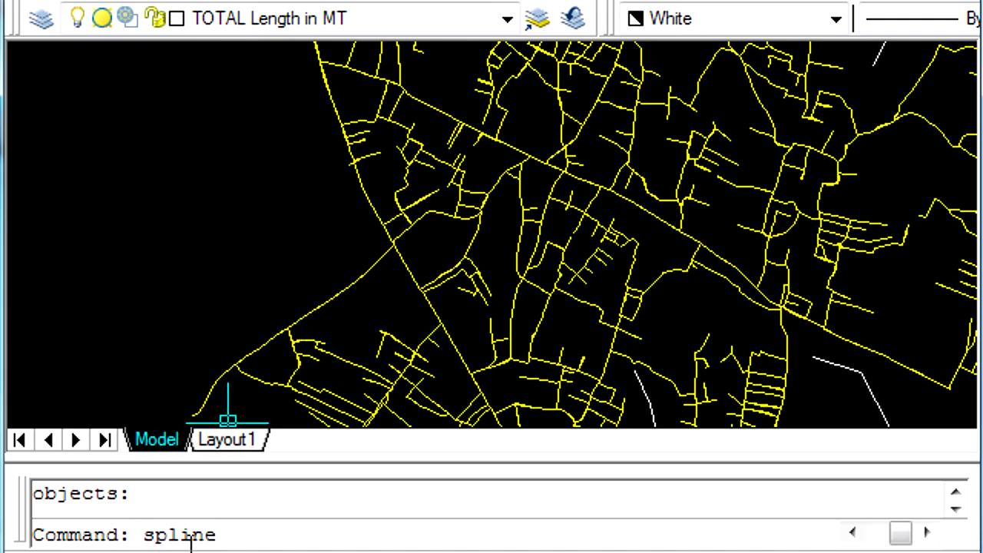
pyautogui.press('Return')
pyautogui.click(169, 368)
pyautogui.click(236, 283)
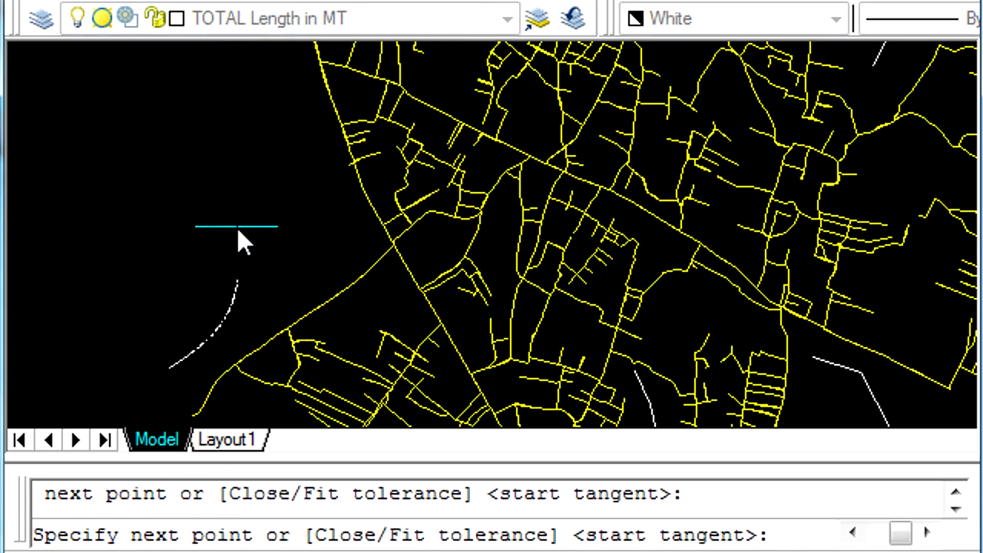
pyautogui.click(306, 128)
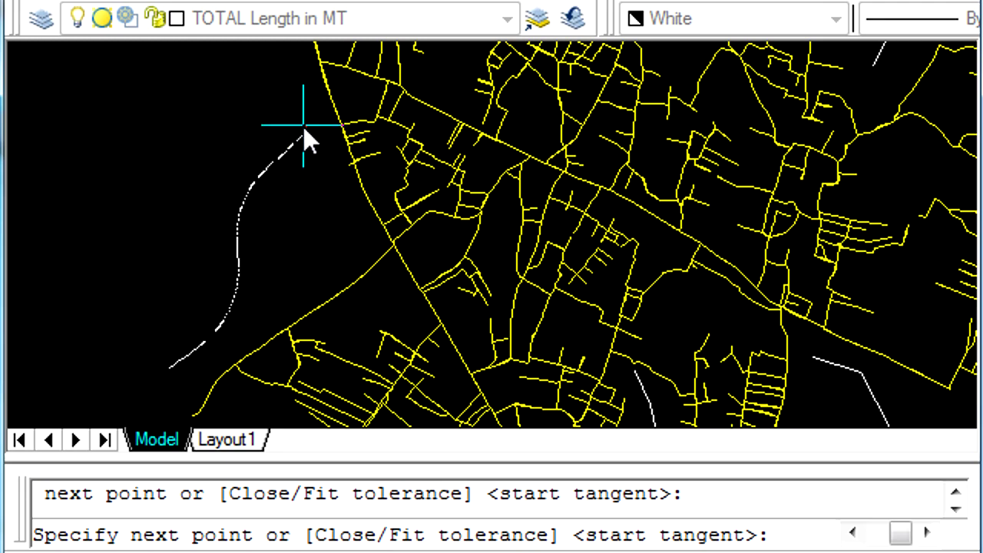
pyautogui.press('Return')
pyautogui.press('Return')
pyautogui.press('Return')
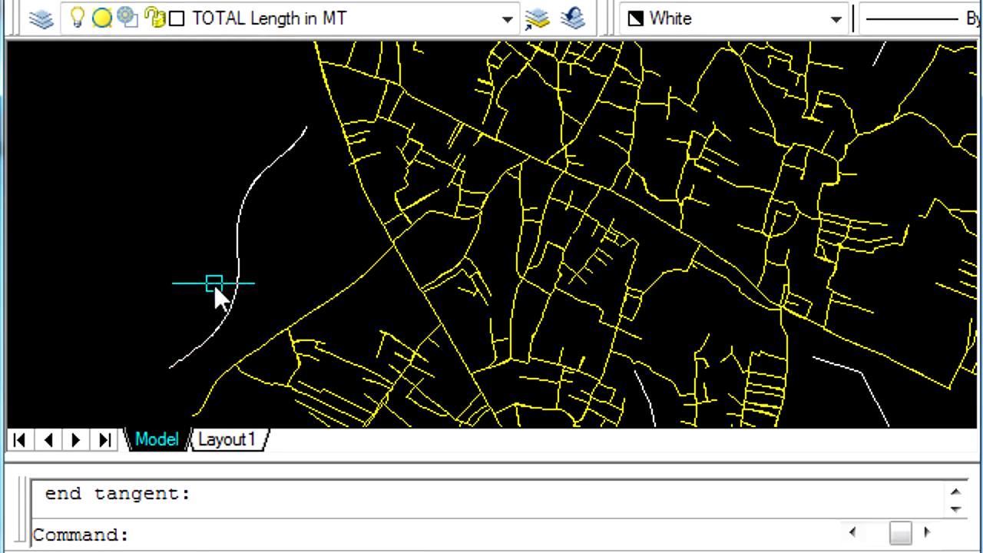
pyautogui.scroll(-5, 230, 215)
pyautogui.scroll(3, 246, 203)
pyautogui.scroll(-3, 272, 229)
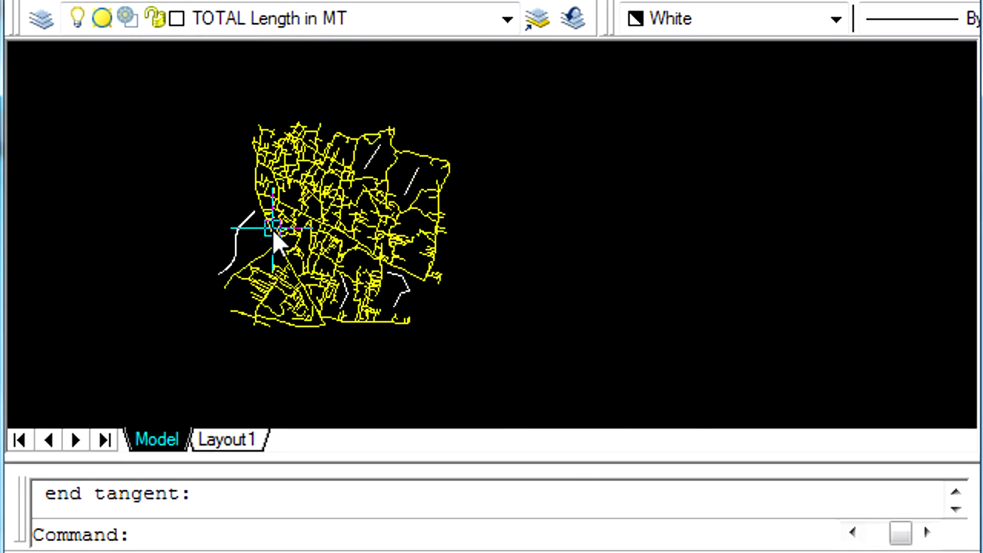
pyautogui.press('Escape')
# Step: Label all road lengths with TTL, totalling 84302.68 Meters
pyautogui.write('t')
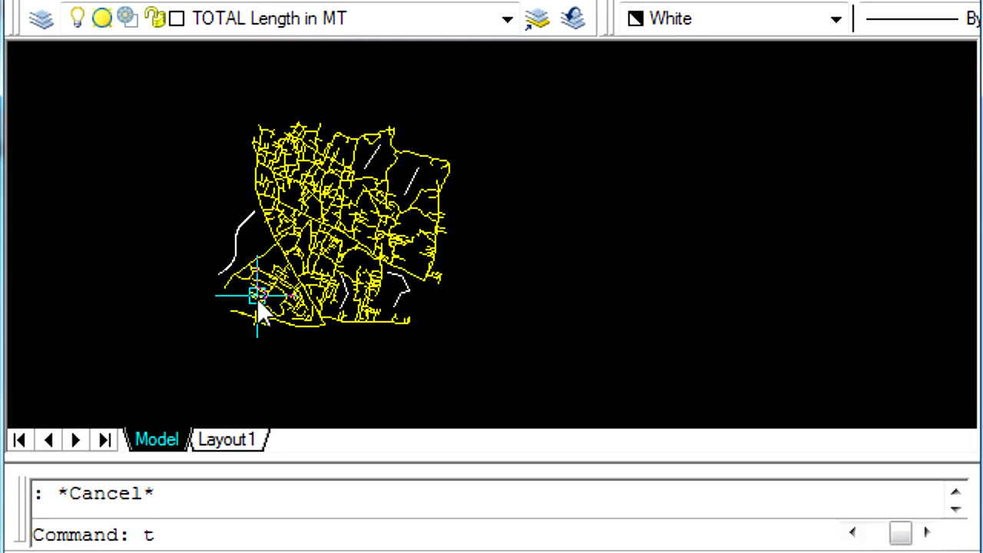
pyautogui.press('Return')
pyautogui.click(158, 80)
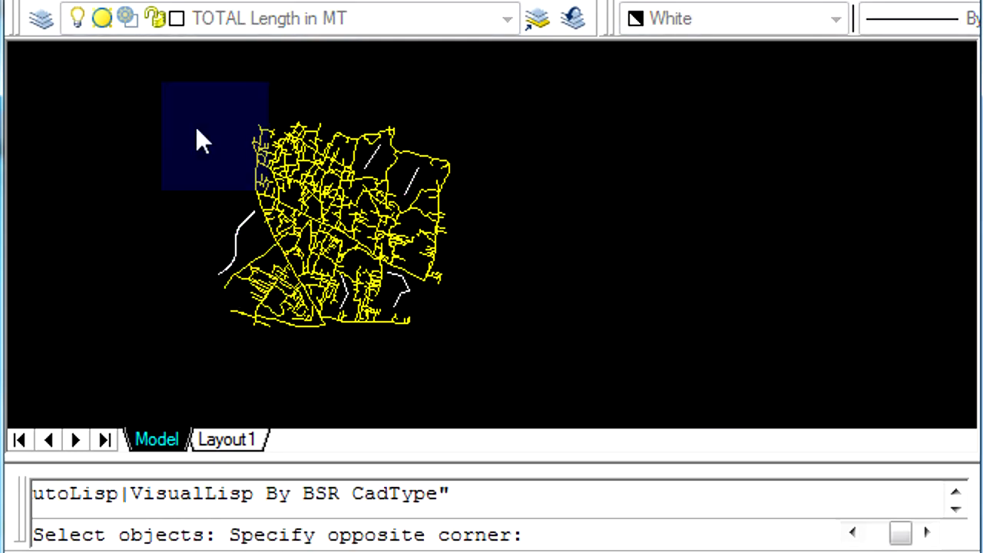
pyautogui.click(536, 388)
pyautogui.press('Return')
pyautogui.click(511, 225)
pyautogui.scroll(5, 510, 234)
pyautogui.scroll(3, 525, 152)
pyautogui.scroll(3, 524, 152)
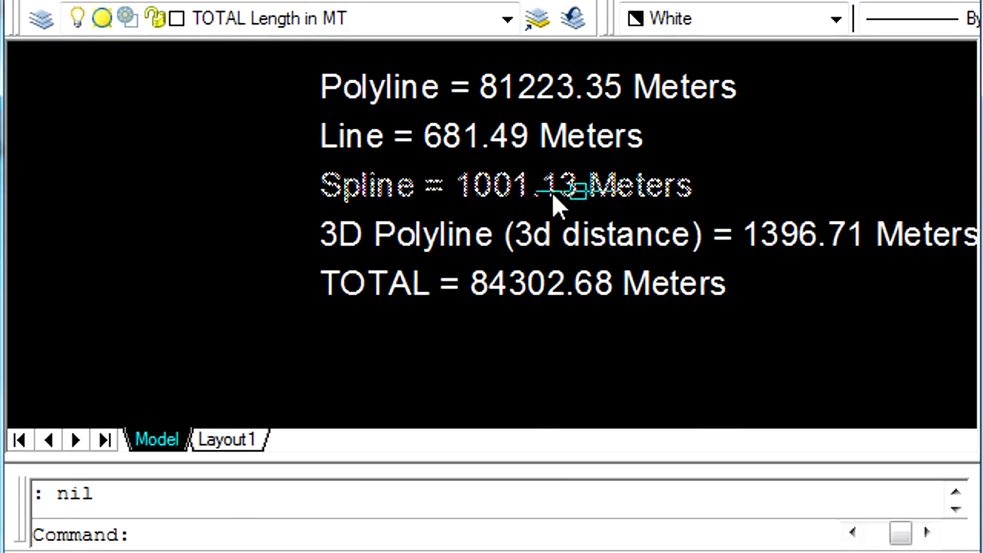
pyautogui.moveTo(685, 266)
pyautogui.mouseDown(button='middle')
pyautogui.moveTo(663, 285)
pyautogui.moveTo(537, 285)
pyautogui.mouseUp(button='middle')
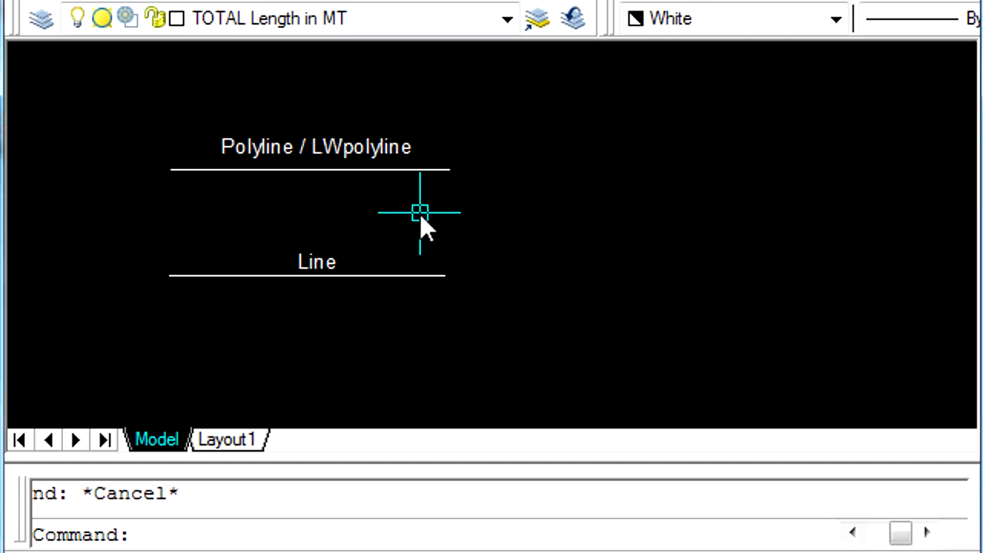
# Step: Rerun the TTL length routine on the sample polyline and line
pyautogui.write('tt')
pyautogui.write('ttl')
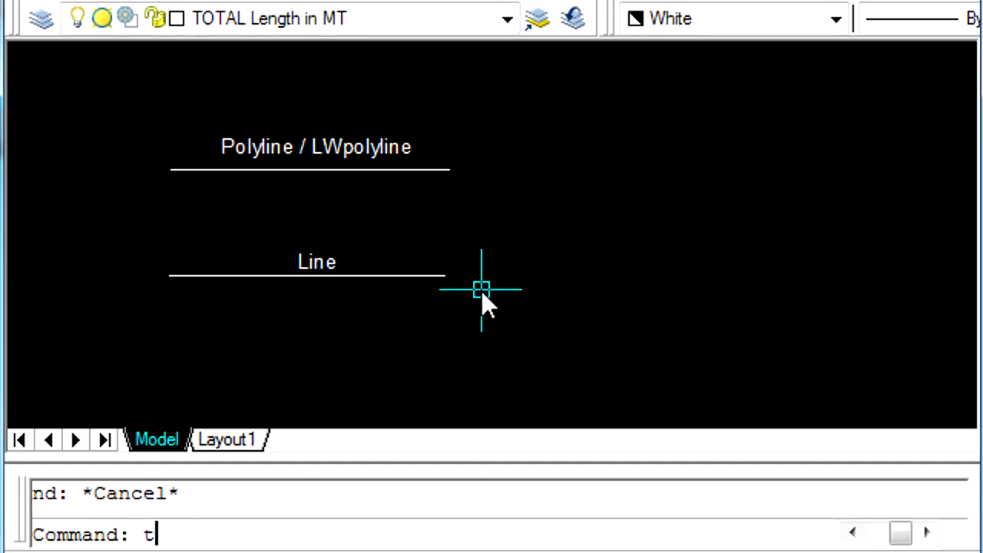
pyautogui.press('Return')
pyautogui.click(476, 311)
pyautogui.click(399, 127)
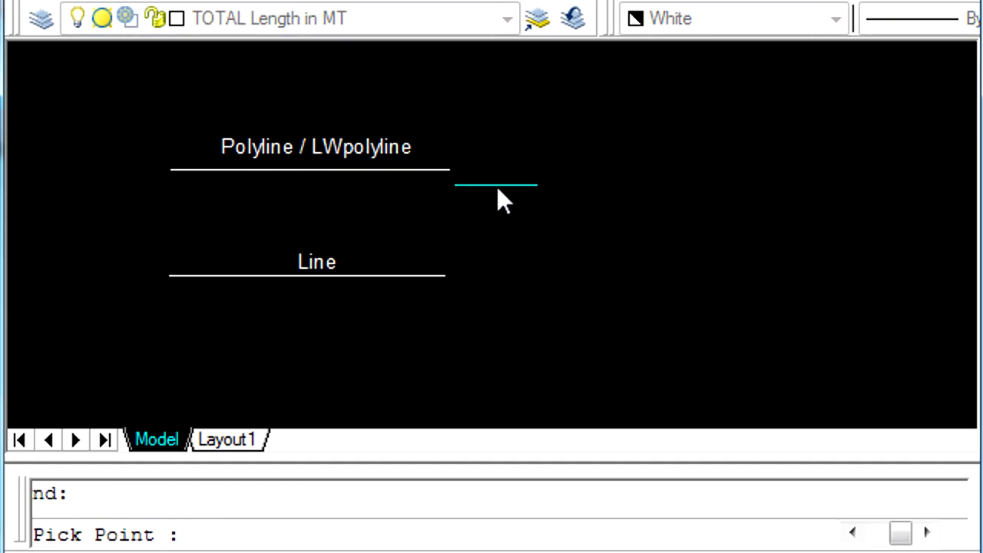
pyautogui.click(483, 202)
pyautogui.scroll(5, 625, 234)
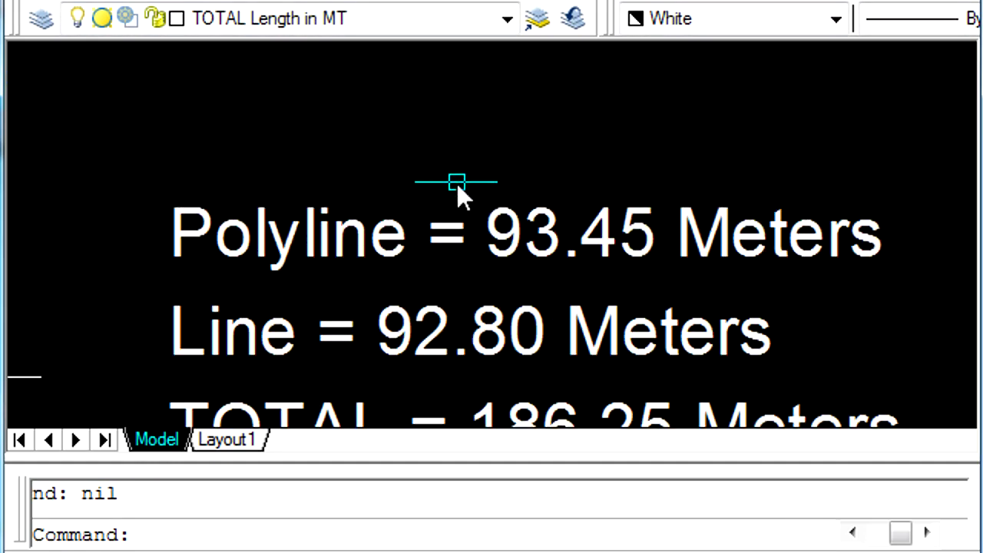
pyautogui.moveTo(514, 388); pyautogui.dragTo(519, 304, button='middle')
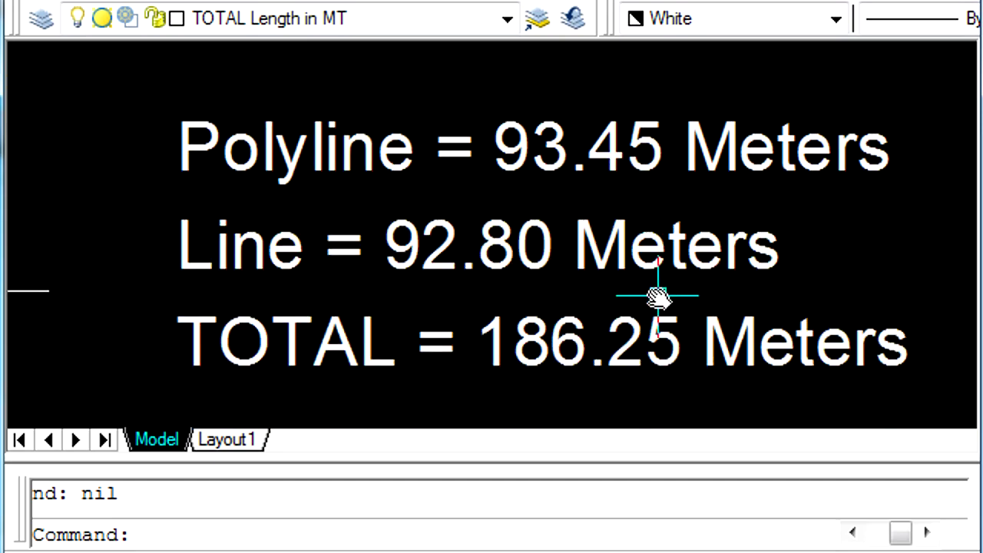
pyautogui.scroll(-3, 643, 300)
pyautogui.scroll(-2, 644, 300)
pyautogui.press('Escape')
pyautogui.write('e')
pyautogui.press('Return')
pyautogui.click(644, 331)
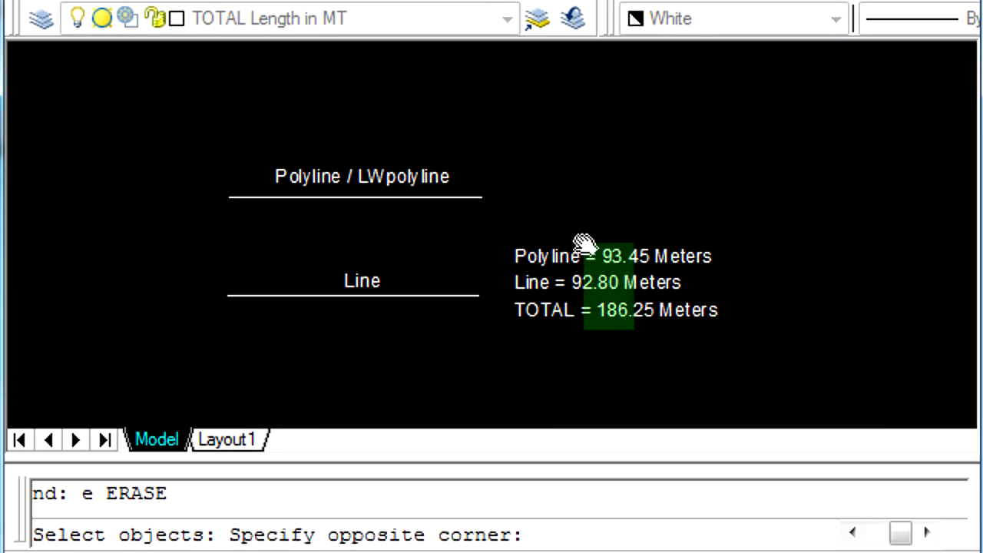
pyautogui.click(577, 237)
pyautogui.press('Return')
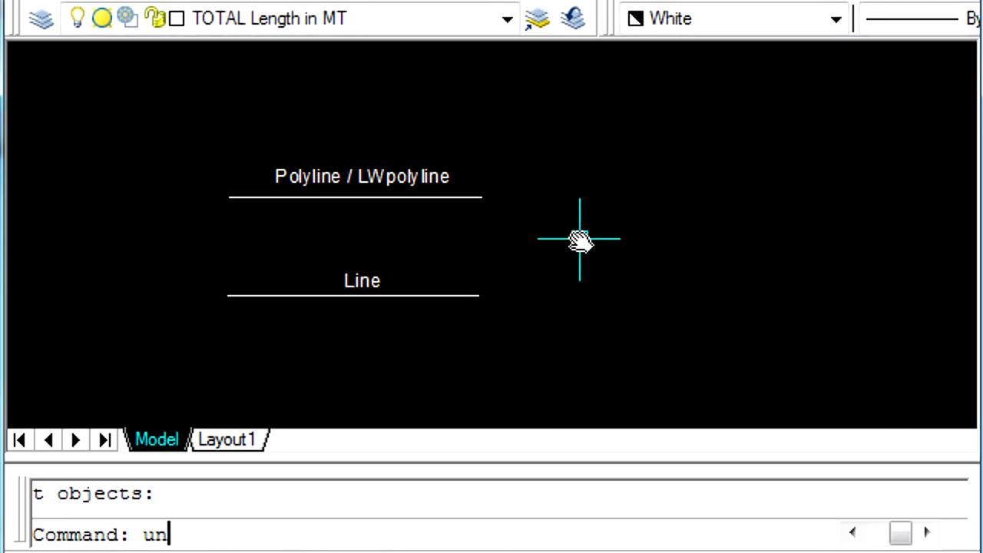
# Step: Set the drawing's length precision to 0.000000
pyautogui.press('Return')
pyautogui.click(599, 227)
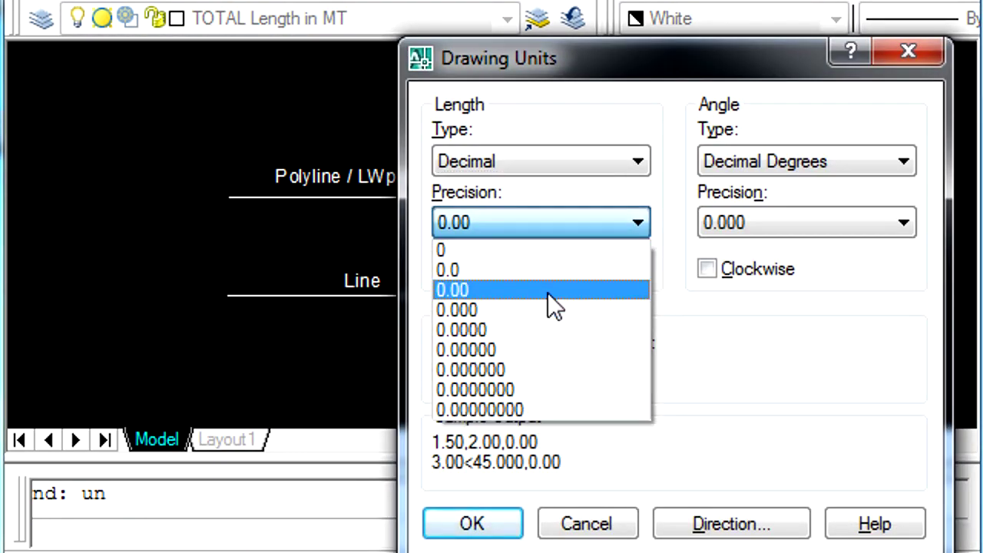
pyautogui.click(491, 373)
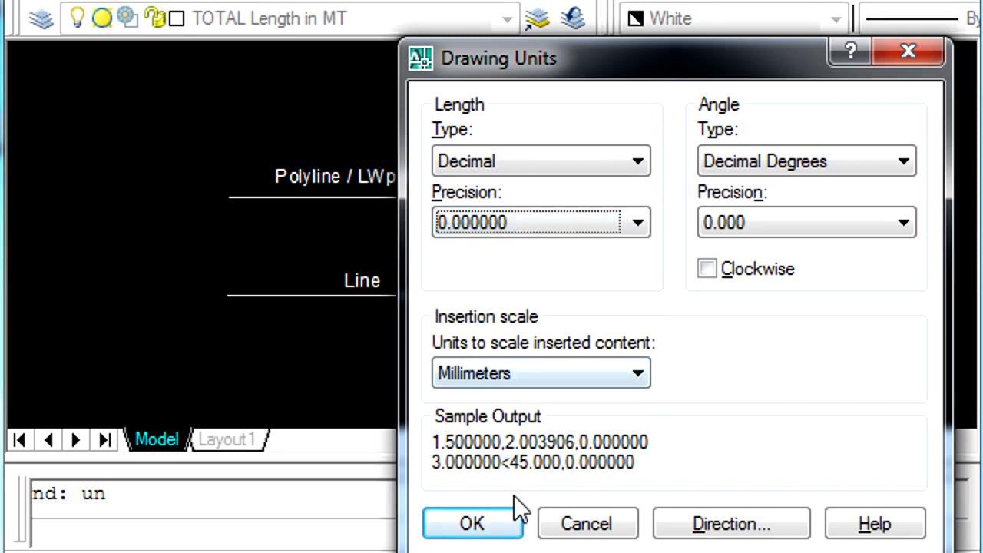
pyautogui.click(478, 525)
# Step: Label both lines with TTL to check TOTAL = 186.249022 Meters, then undo the labels
pyautogui.write('ttl')
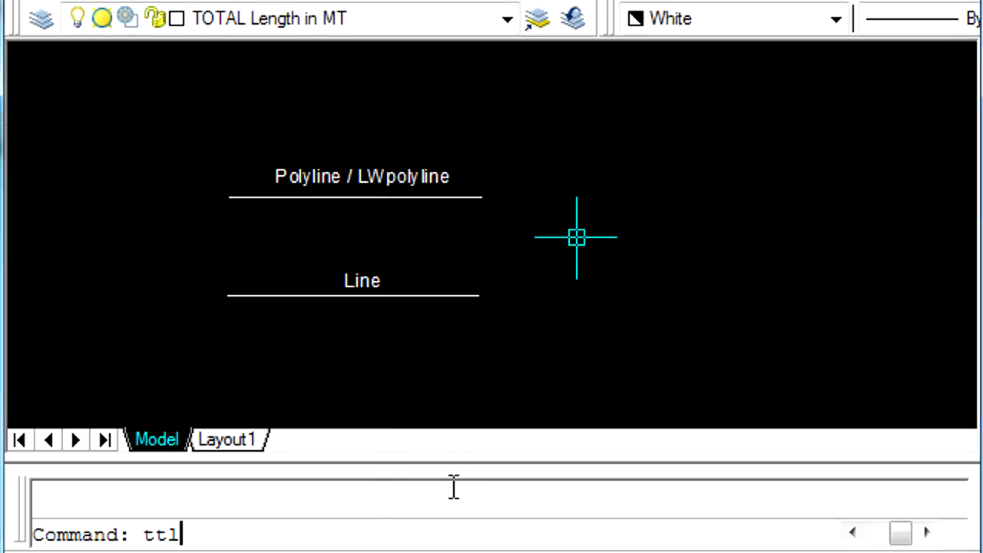
pyautogui.press('Return')
pyautogui.click(509, 359)
pyautogui.click(373, 182)
pyautogui.press('Return')
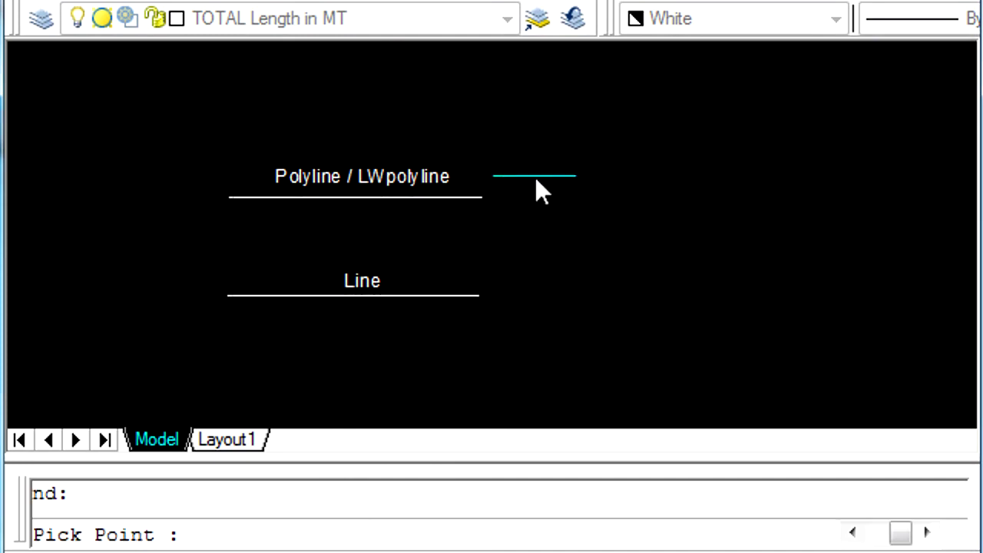
pyautogui.click(560, 193)
pyautogui.scroll(6, 713, 227)
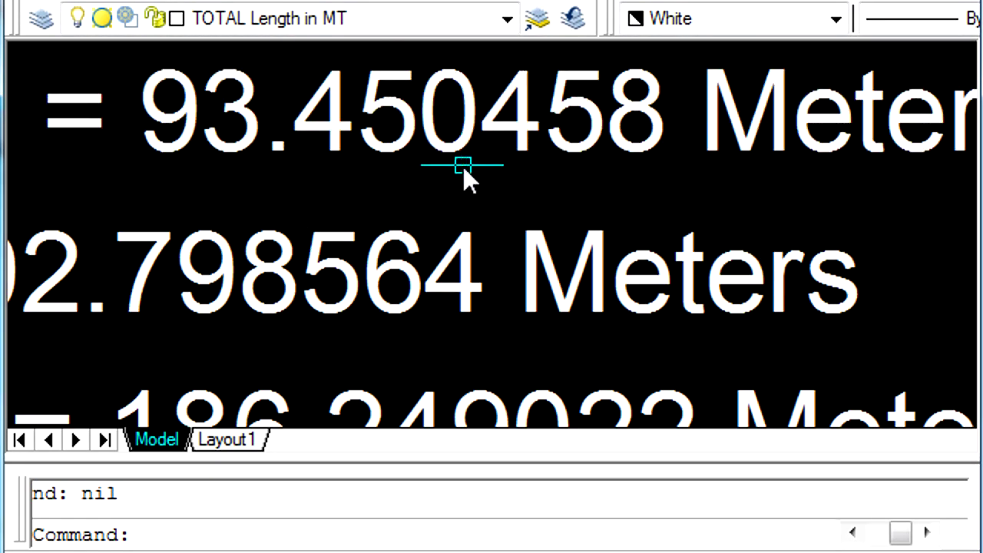
pyautogui.scroll(-4, 508, 171)
pyautogui.scroll(-4, 509, 172)
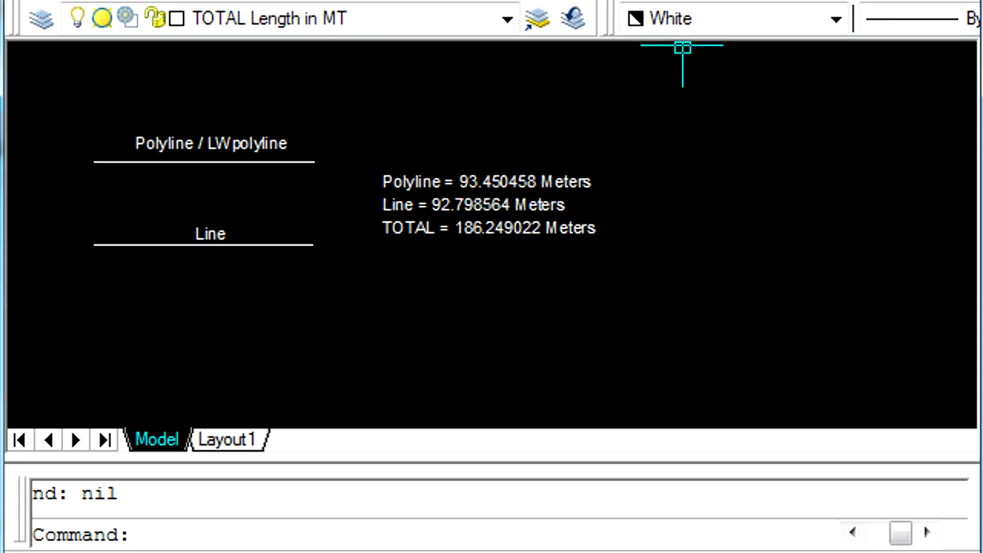
pyautogui.hotkey('ctrl', 'z')
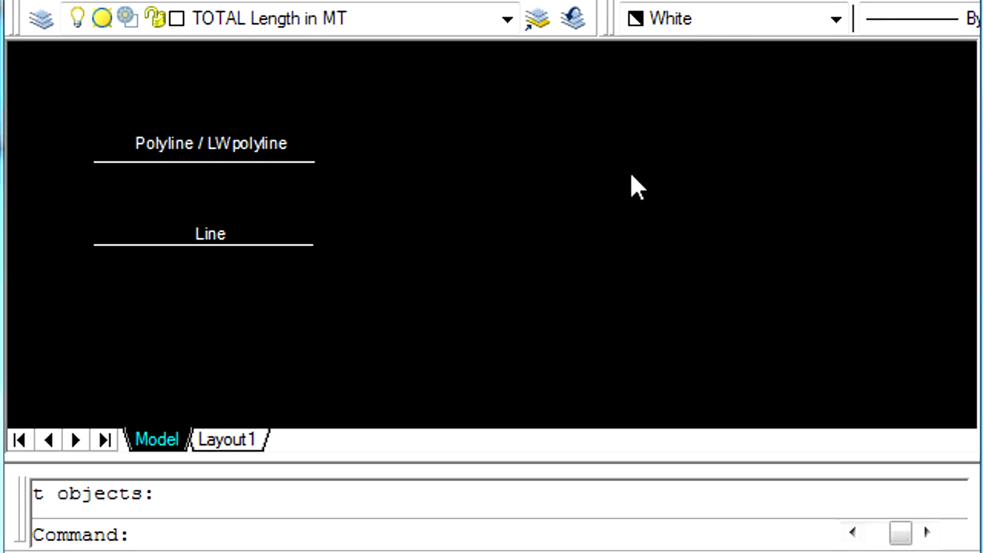
pyautogui.press('Escape')
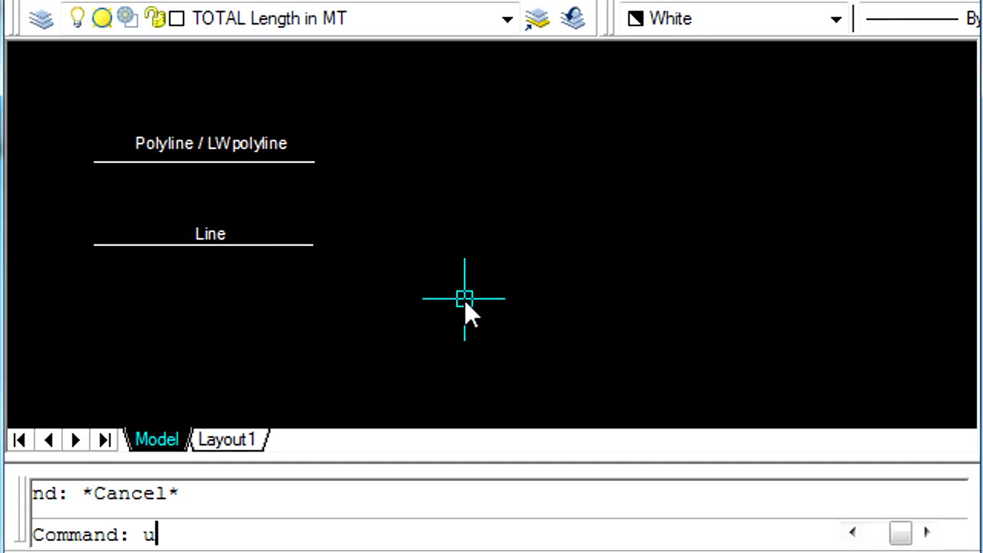
# Step: Set the drawing's length precision to 0
pyautogui.write('n')
pyautogui.press('Return')
pyautogui.click(614, 238)
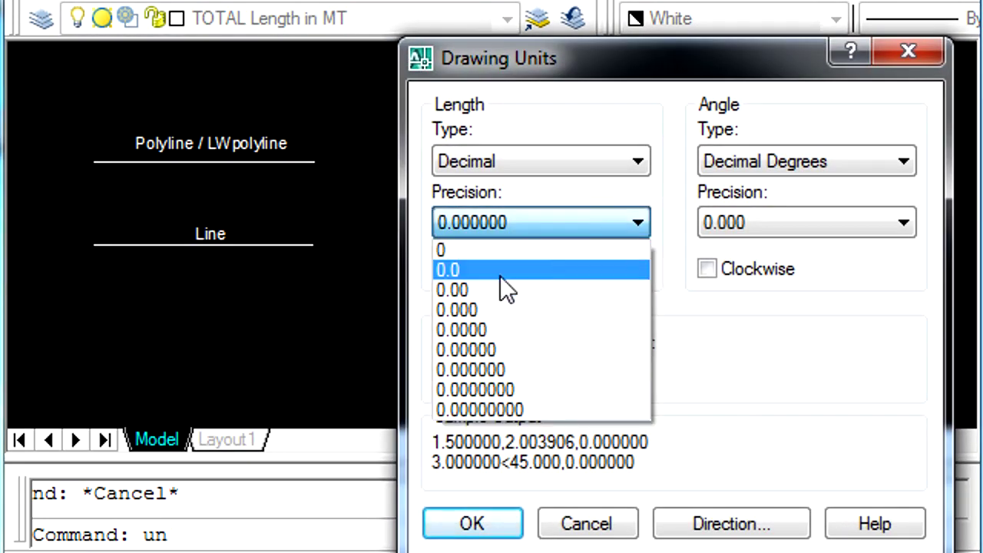
pyautogui.click(444, 249)
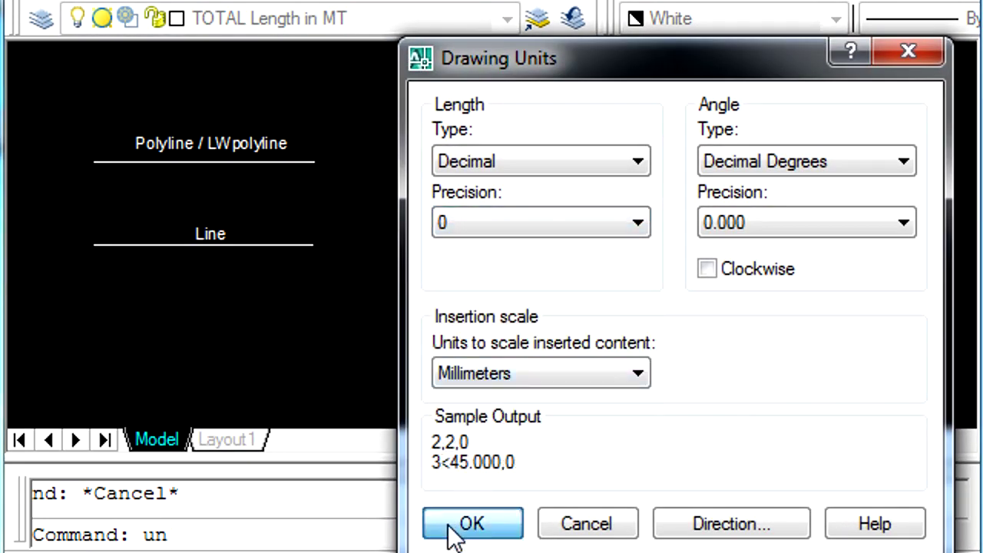
pyautogui.click(455, 530)
pyautogui.scroll(2, 248, 180)
# Step: Label both lines with TTL, now reading Polyline = 93, Line = 93, TOTAL = 186 Meters
pyautogui.write('tt')
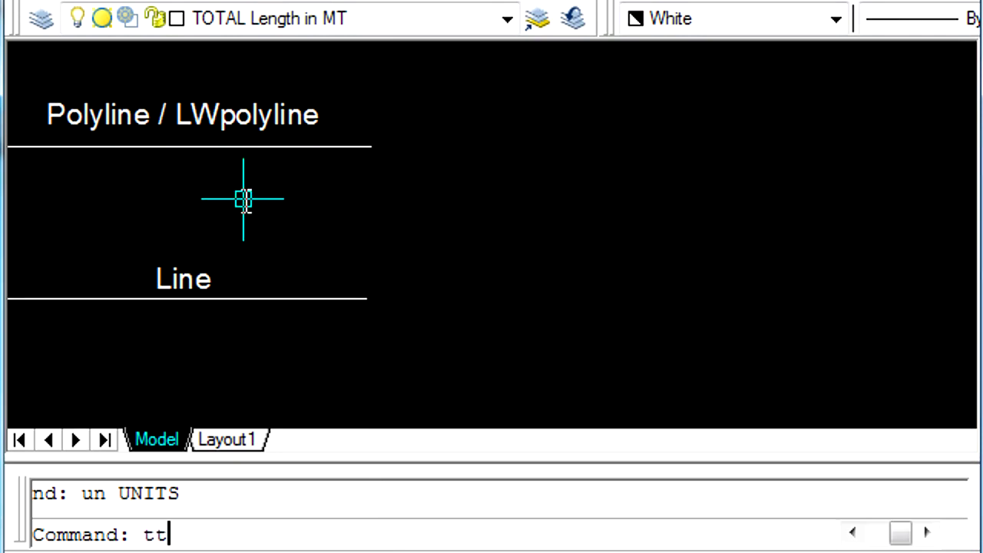
pyautogui.press('Return')
pyautogui.click(457, 379)
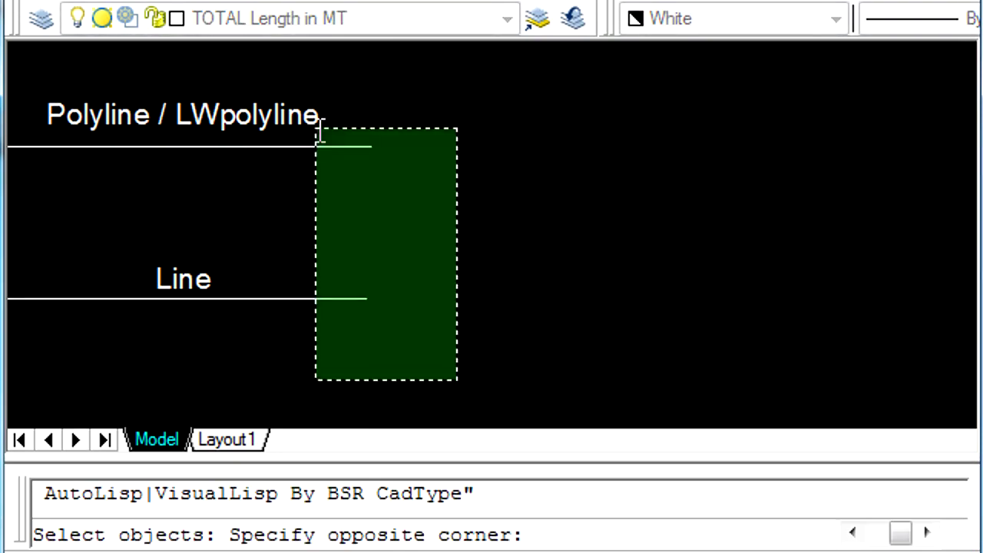
pyautogui.click(317, 126)
pyautogui.press('Return')
pyautogui.click(463, 197)
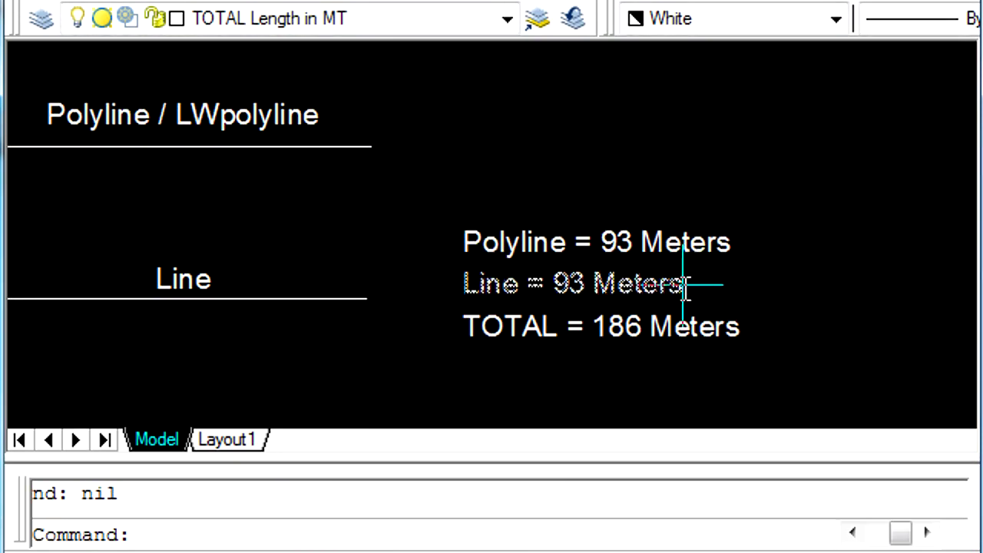
pyautogui.scroll(4, 686, 281)
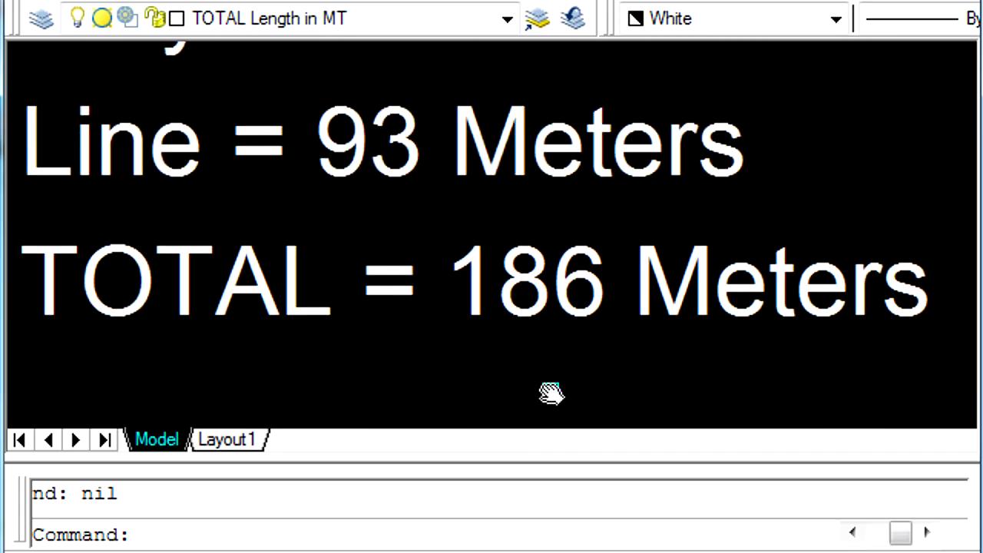
pyautogui.scroll(-3, 514, 304)
pyautogui.scroll(-5, 492, 306)
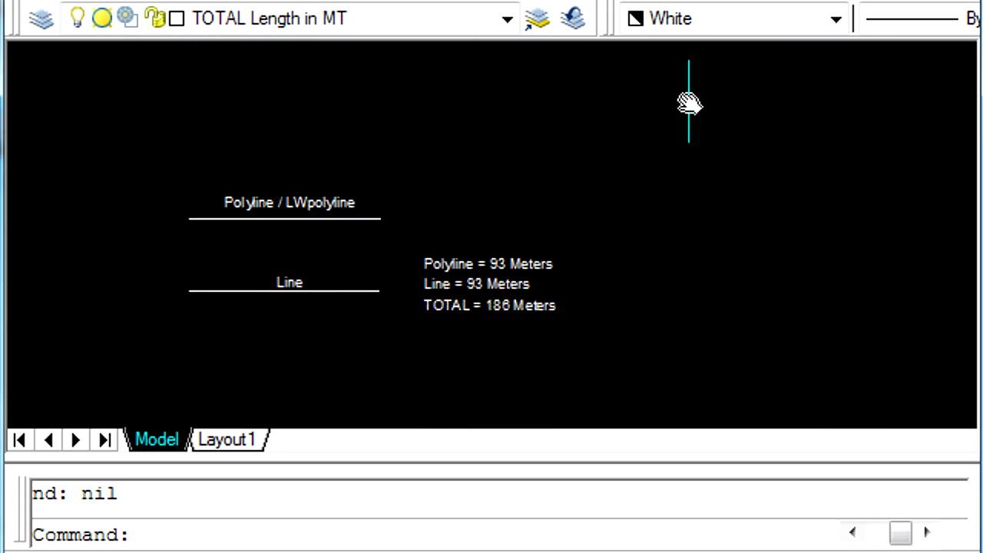